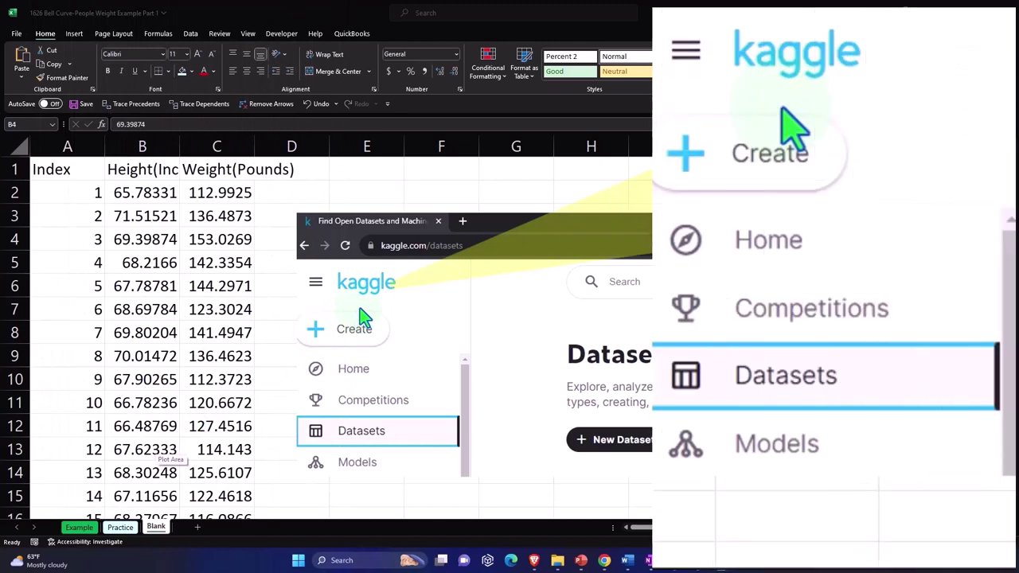
click(191, 33)
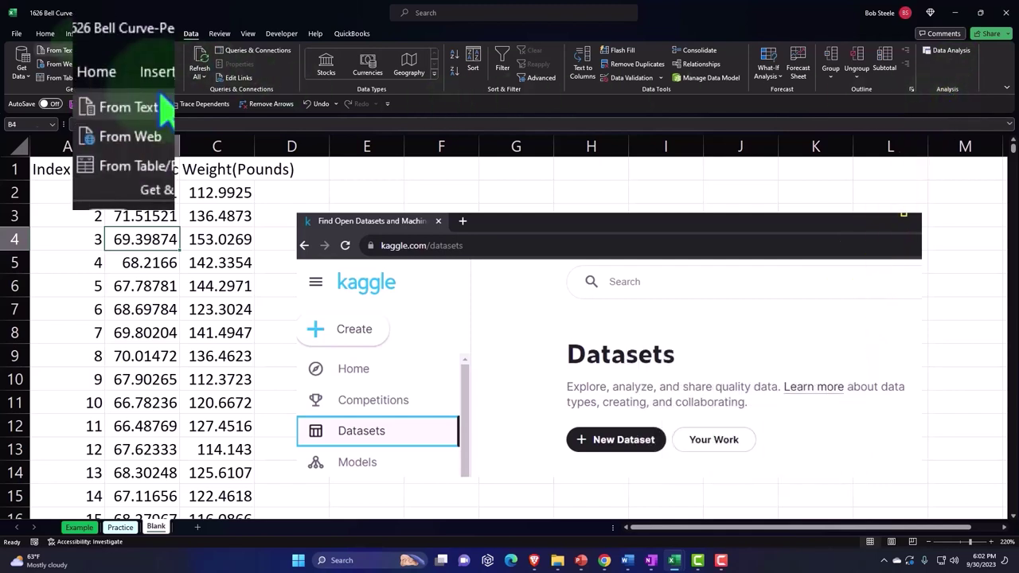
click(45, 33)
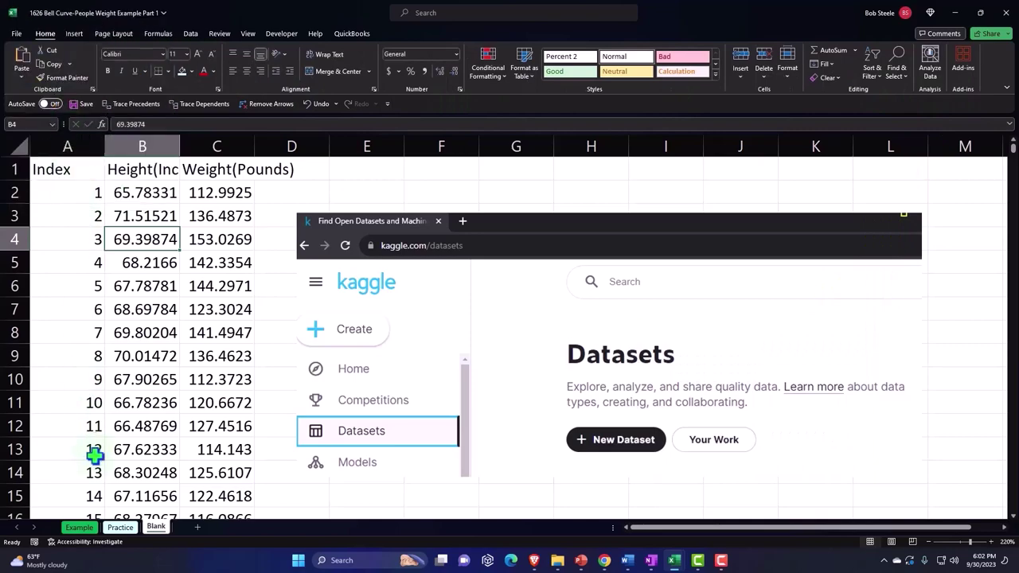
Step: Open the Example sheet and examine its height and weight table, then the shaded bell curve chart beside the calculations
click(83, 528)
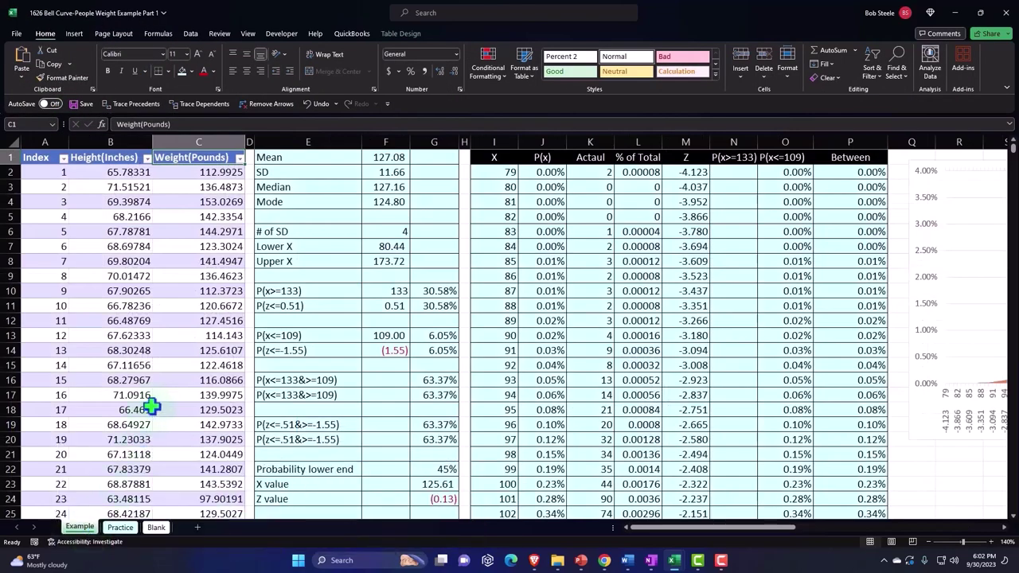
click(257, 62)
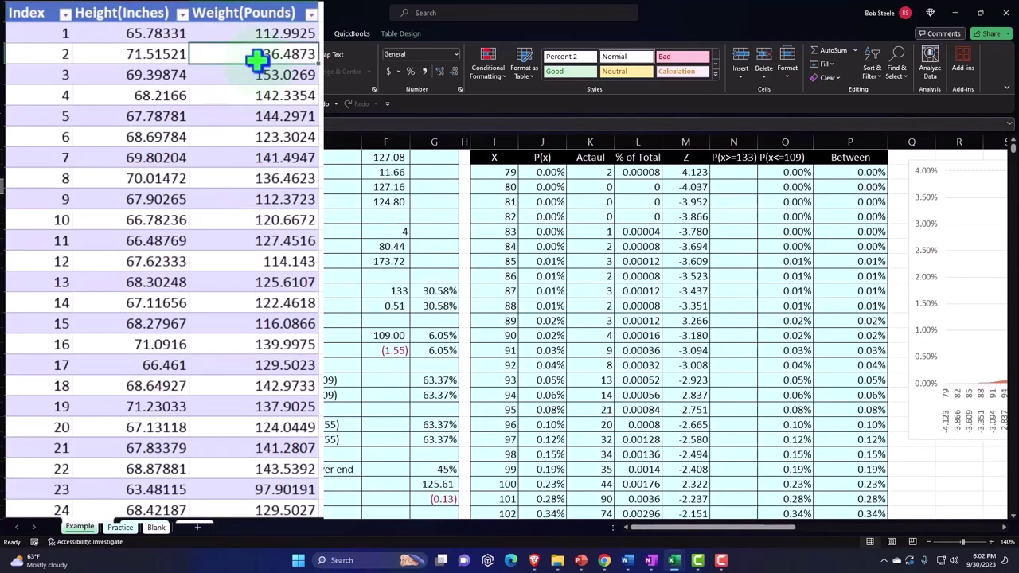
key(Left)
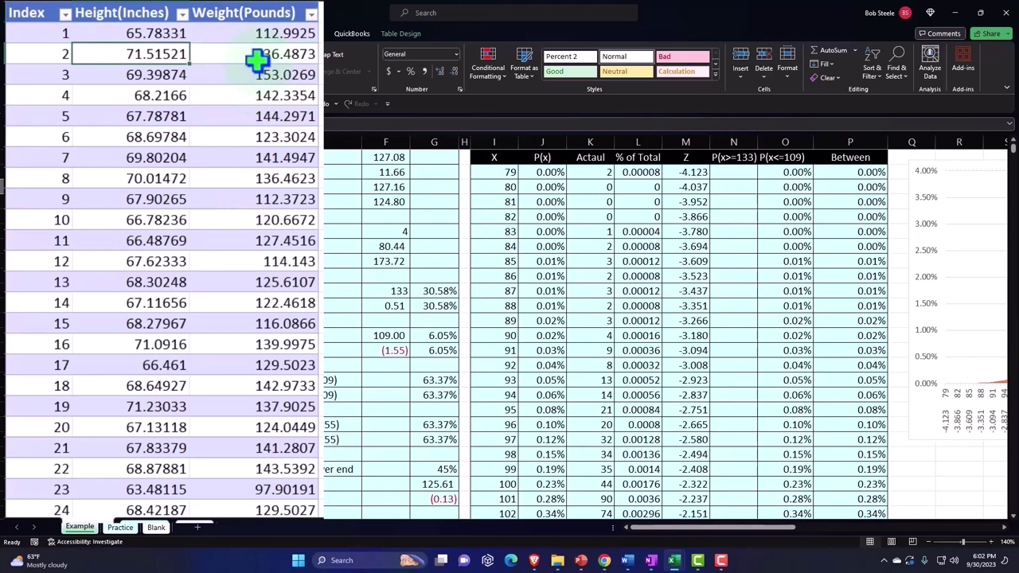
key(Right)
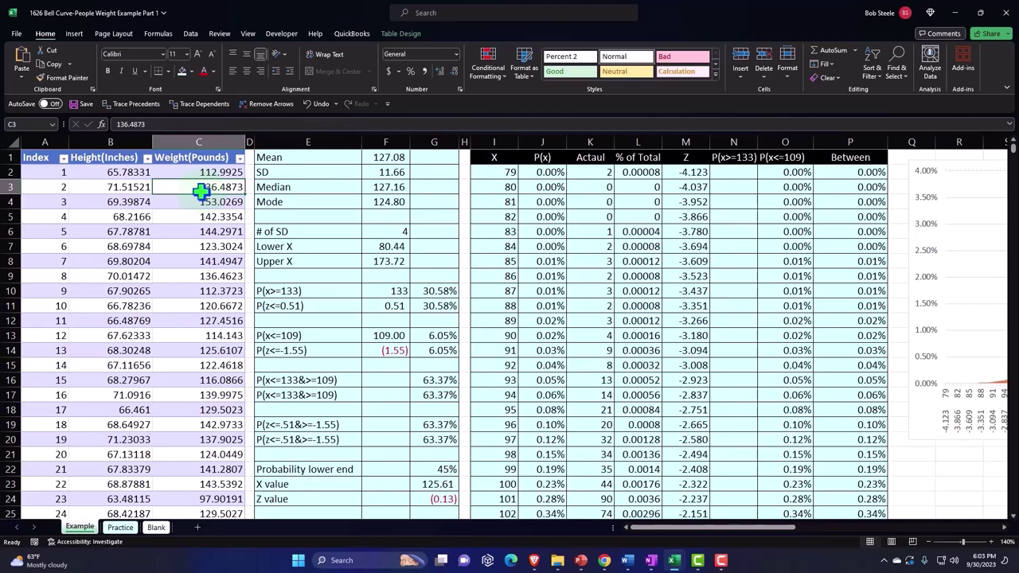
click(649, 246)
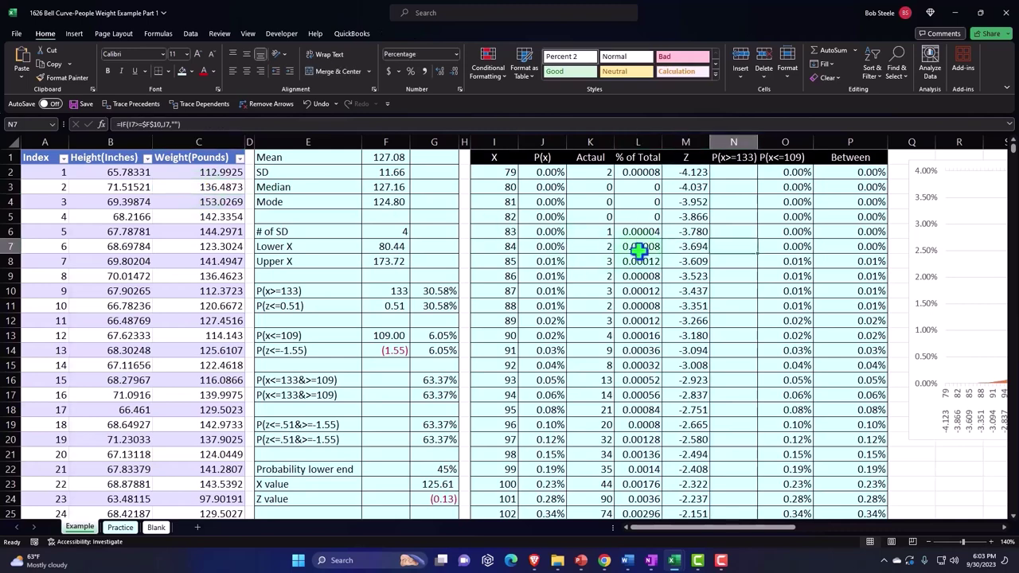
key(Right)
key(Right)
key(Right)
key(Right)
key(Right)
key(Right)
key(Right)
key(Right)
key(Right)
key(Right)
key(Right)
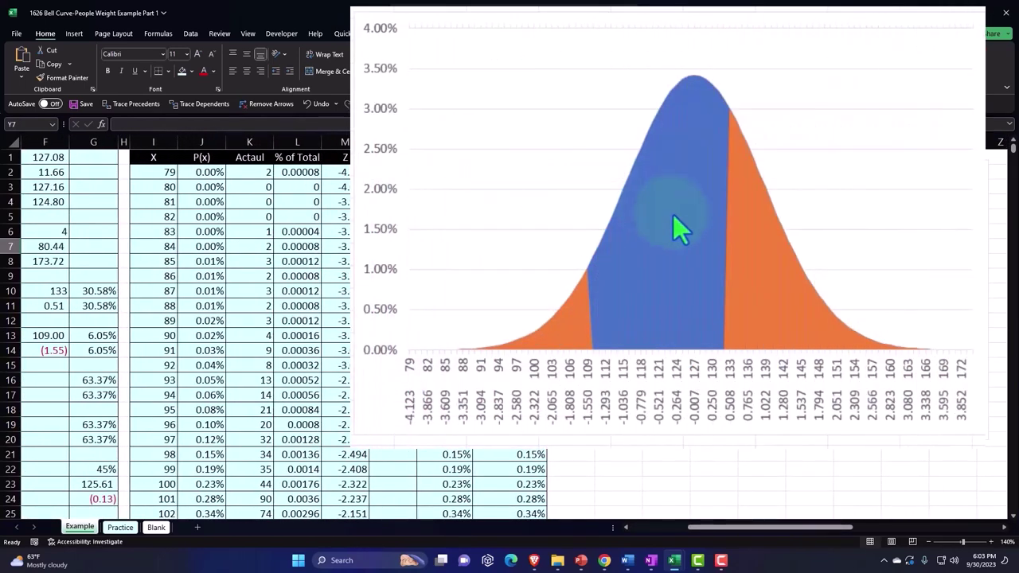
mouse_move(673, 215)
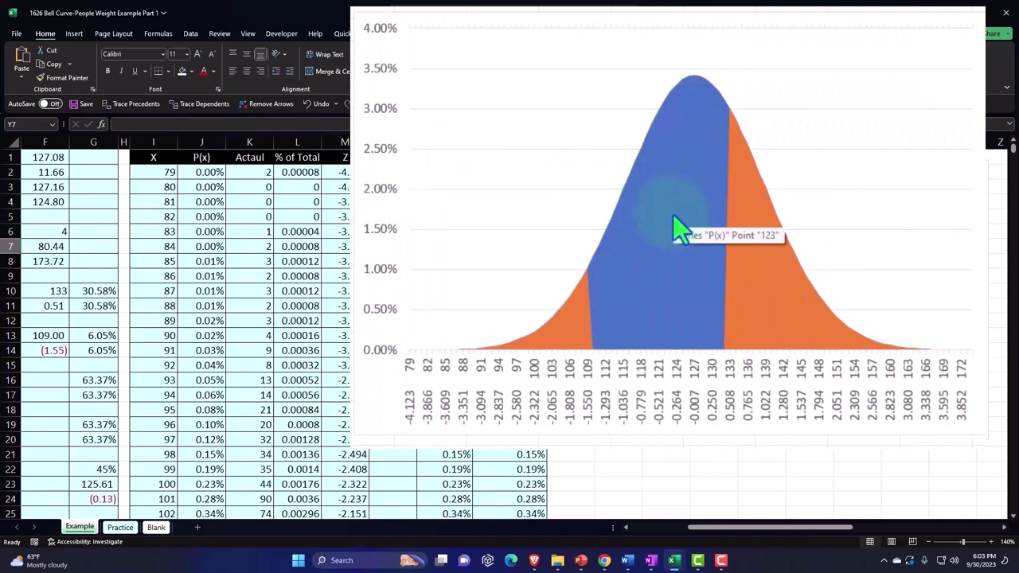
Step: Examine the Example sheet's P(x) and Between columns, summary statistics, and lower-end and upper-end probability calculations
click(457, 157)
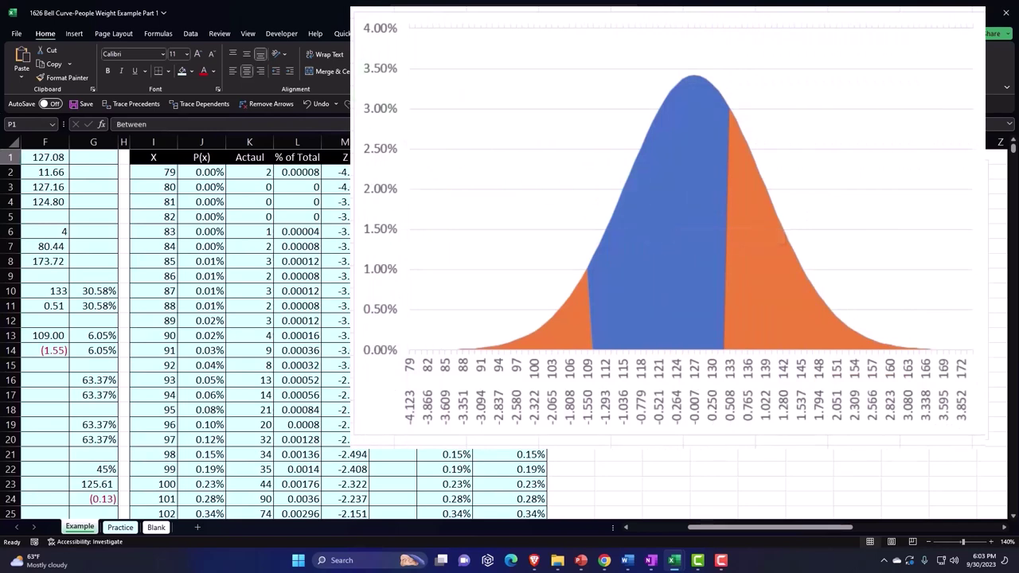
click(393, 440)
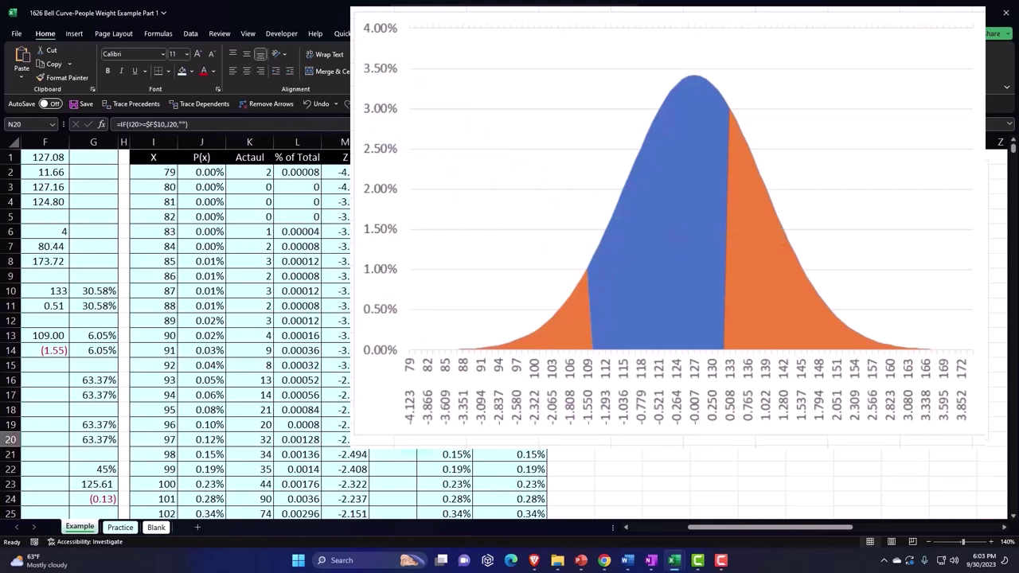
key(Left)
key(Left)
key(Left)
key(Left)
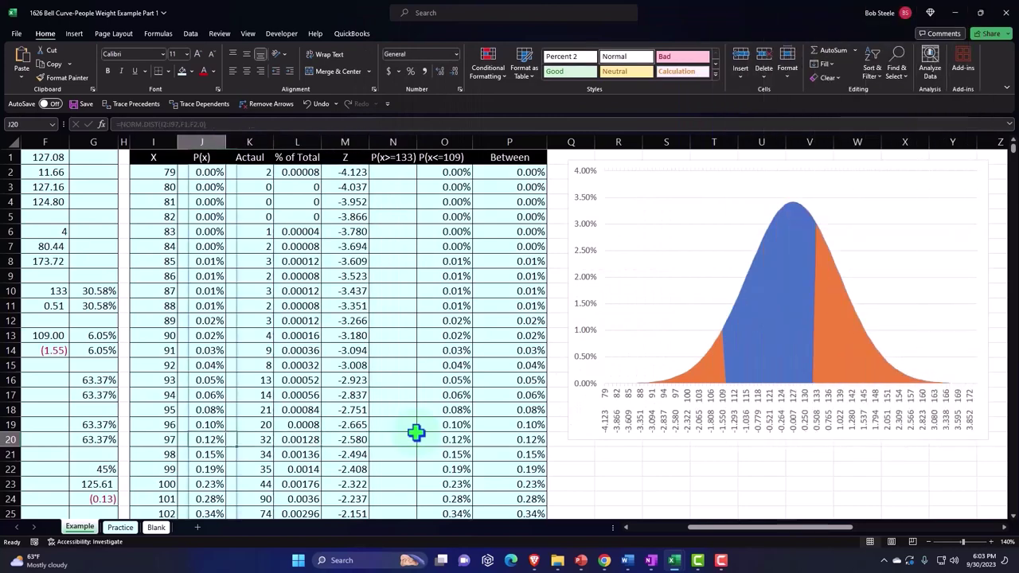
key(Left)
key(Left)
key(Left)
key(Left)
key(Left)
key(Left)
key(Left)
key(Left)
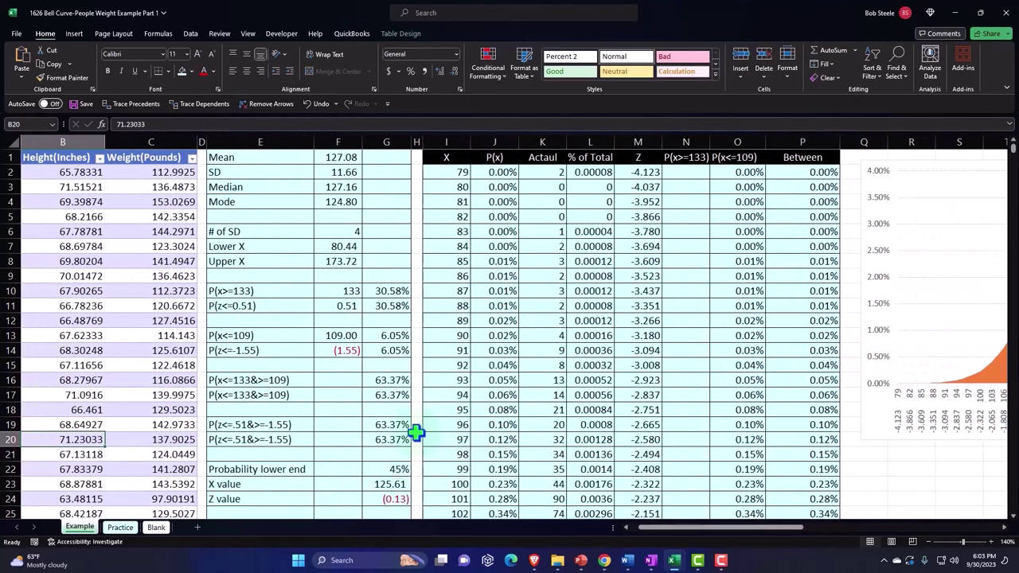
scroll(415, 432, down, 2)
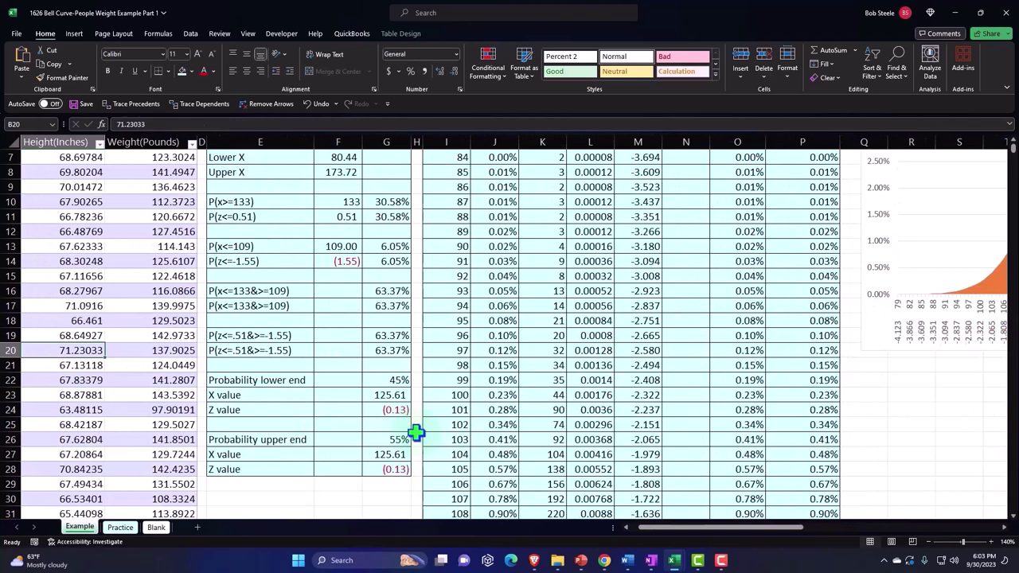
click(257, 408)
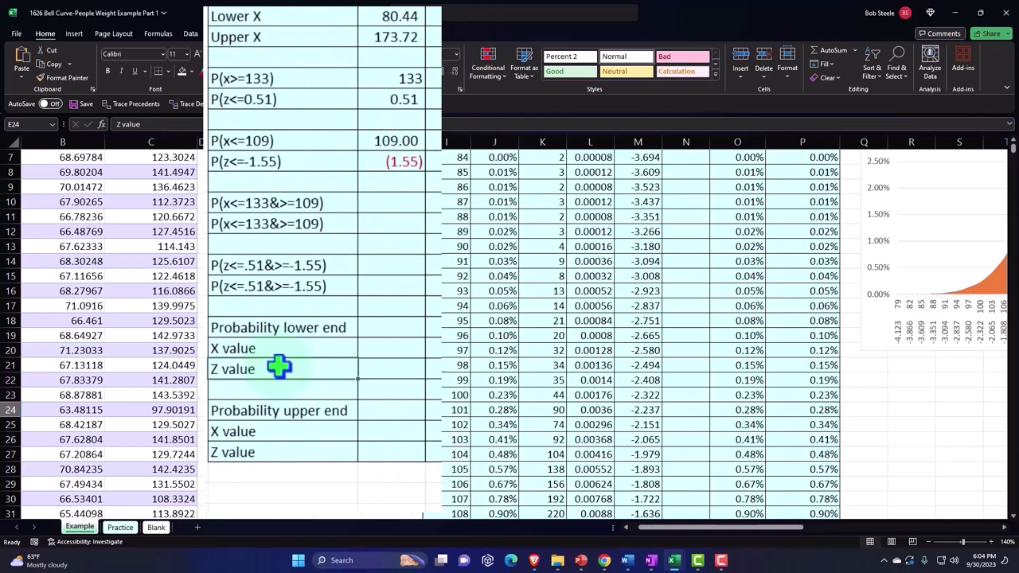
scroll(277, 365, up, 2)
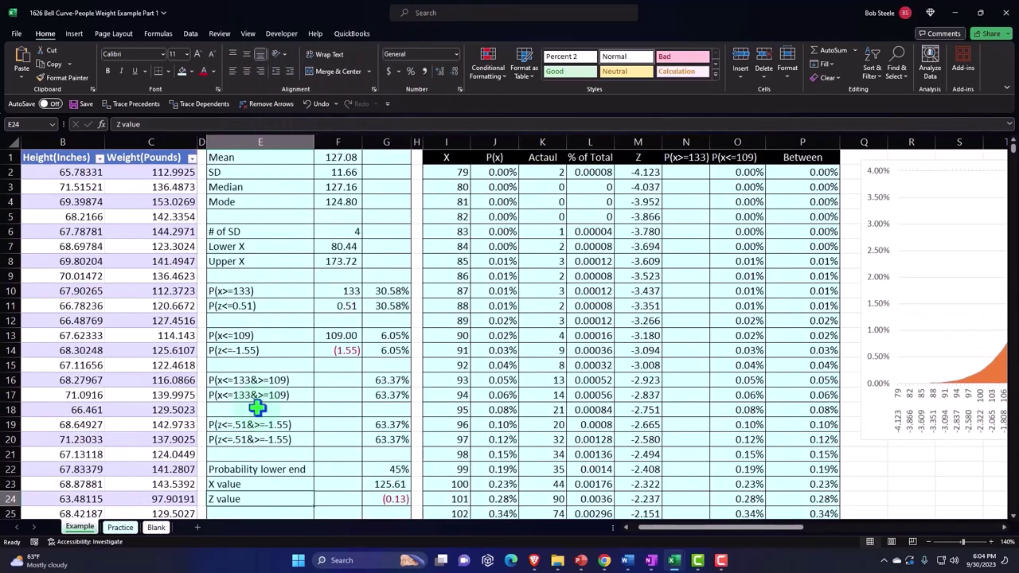
Step: Delete the Kaggle datasets screenshot from the Blank sheet
click(159, 527)
click(455, 331)
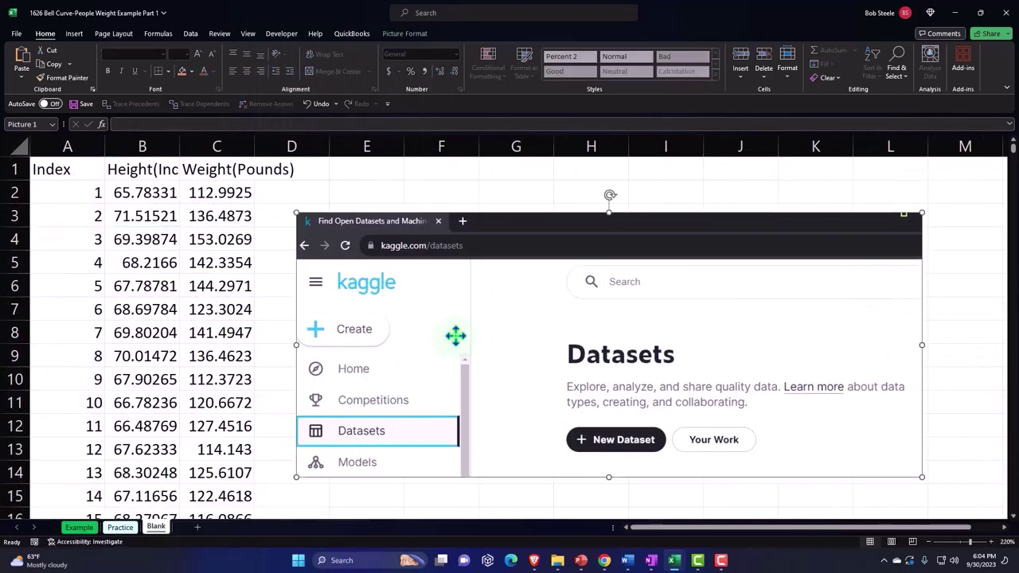
key(Delete)
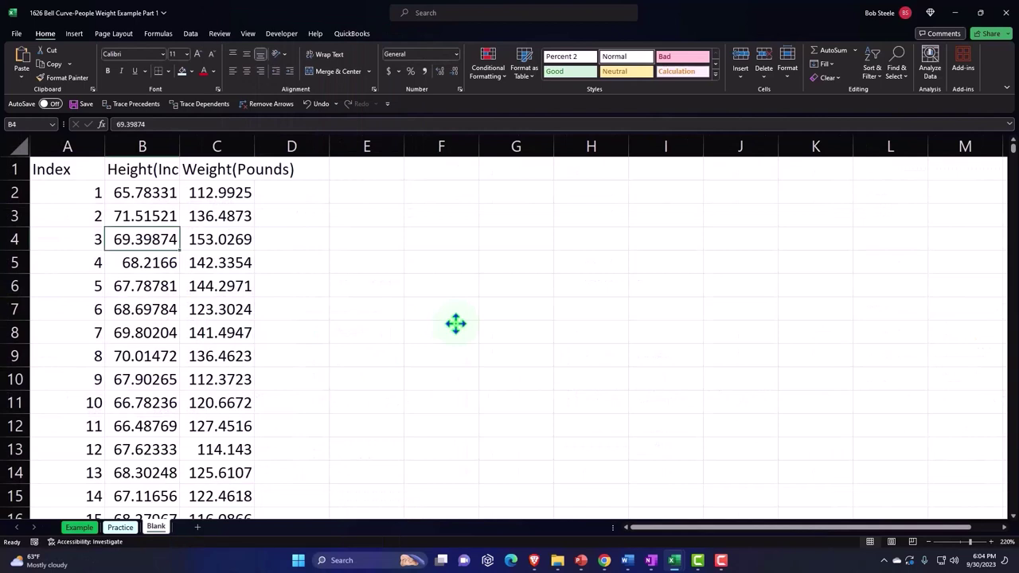
Step: Format all cells of the Blank sheet as Currency with two decimals, no symbol, and negative numbers in red parentheses
click(20, 146)
right_click(388, 235)
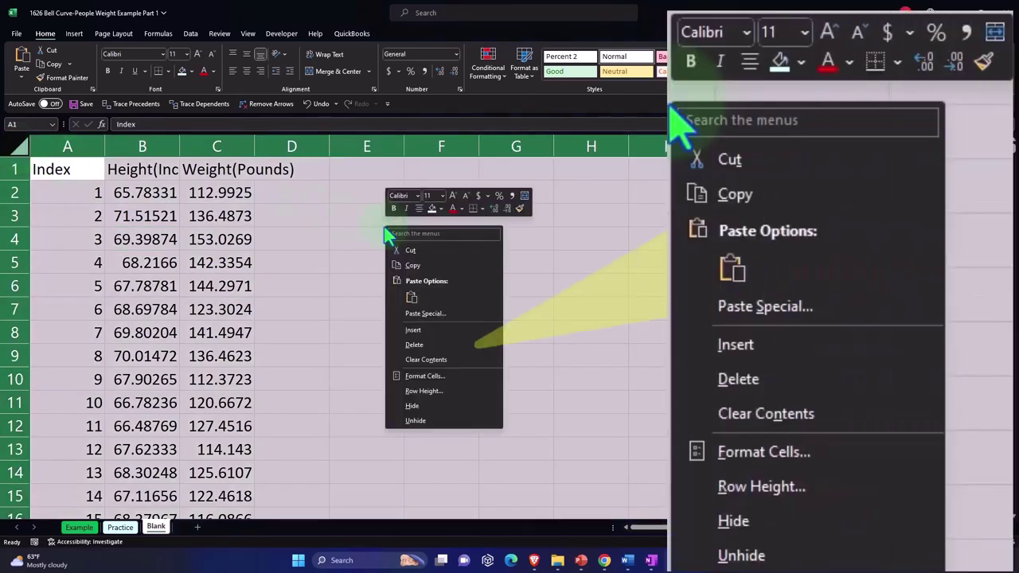
click(426, 378)
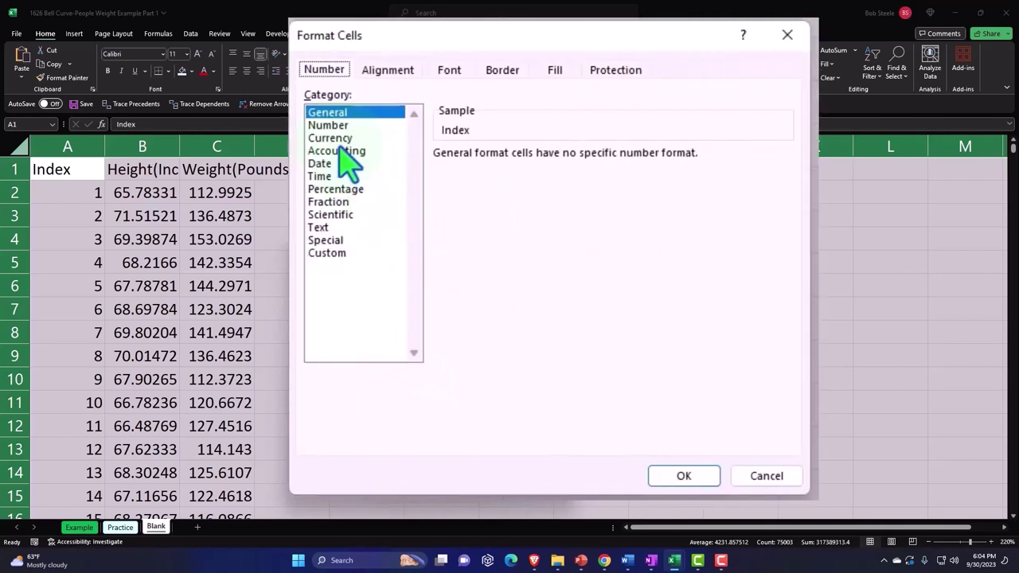
click(335, 138)
click(477, 256)
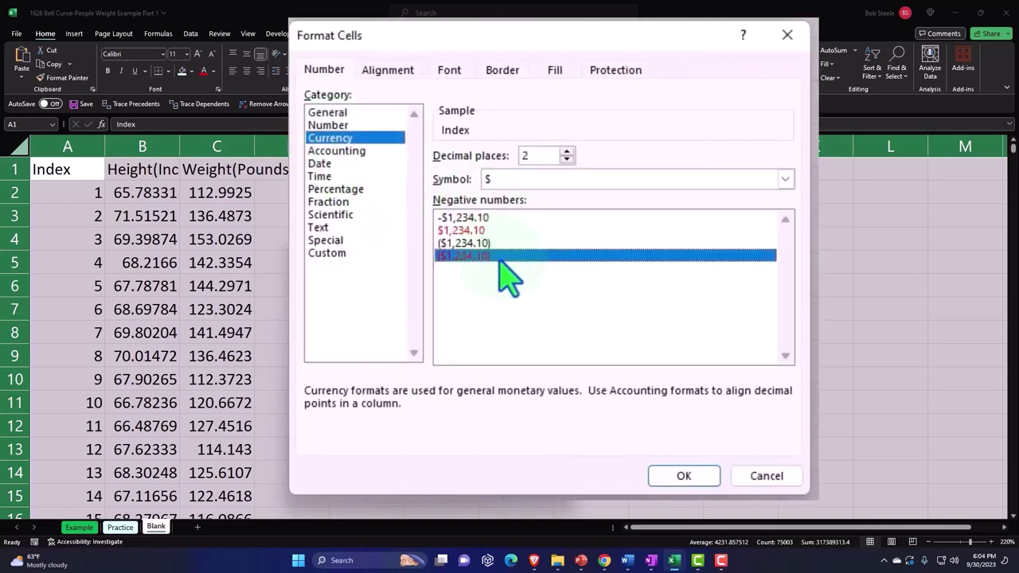
click(562, 188)
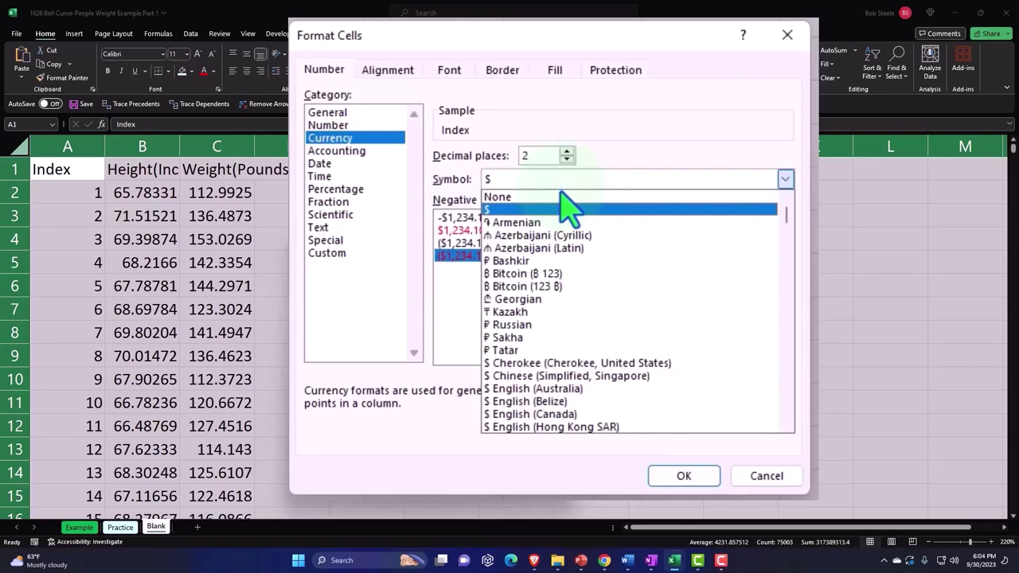
click(565, 199)
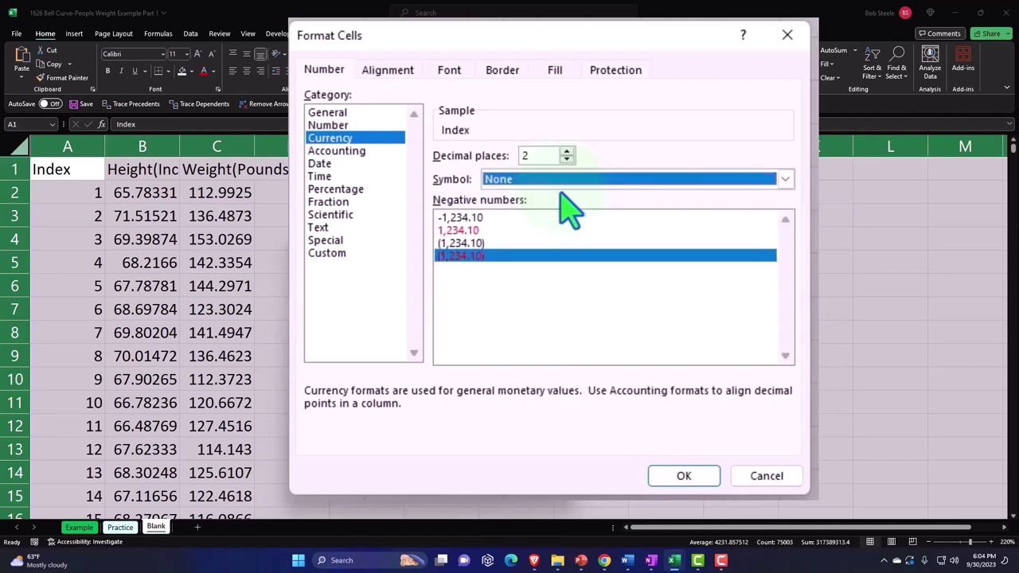
click(691, 480)
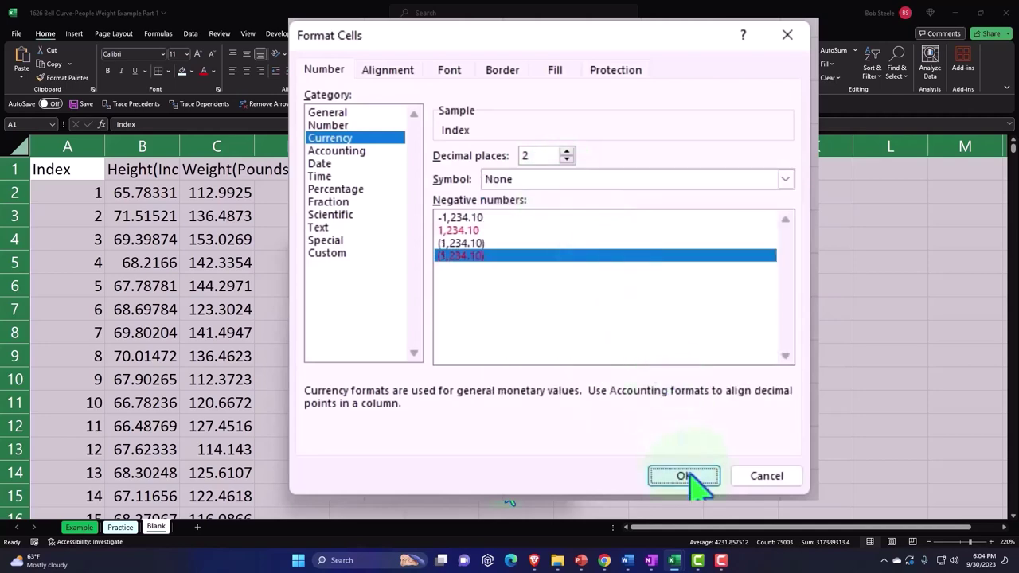
click(163, 219)
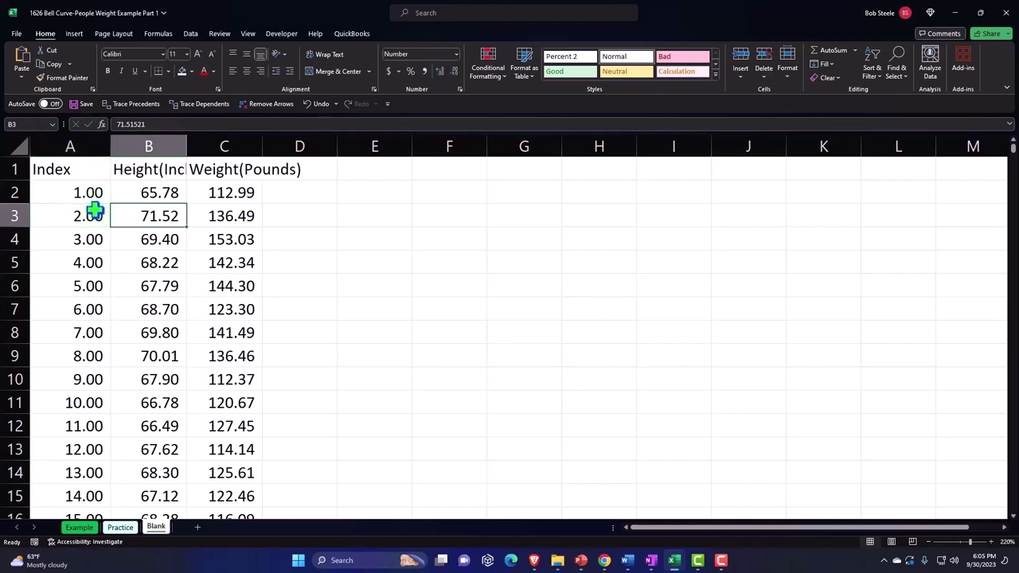
Step: Make the Index, Height and Weight headers in A1:C1 bold
drag(84, 167, 223, 167)
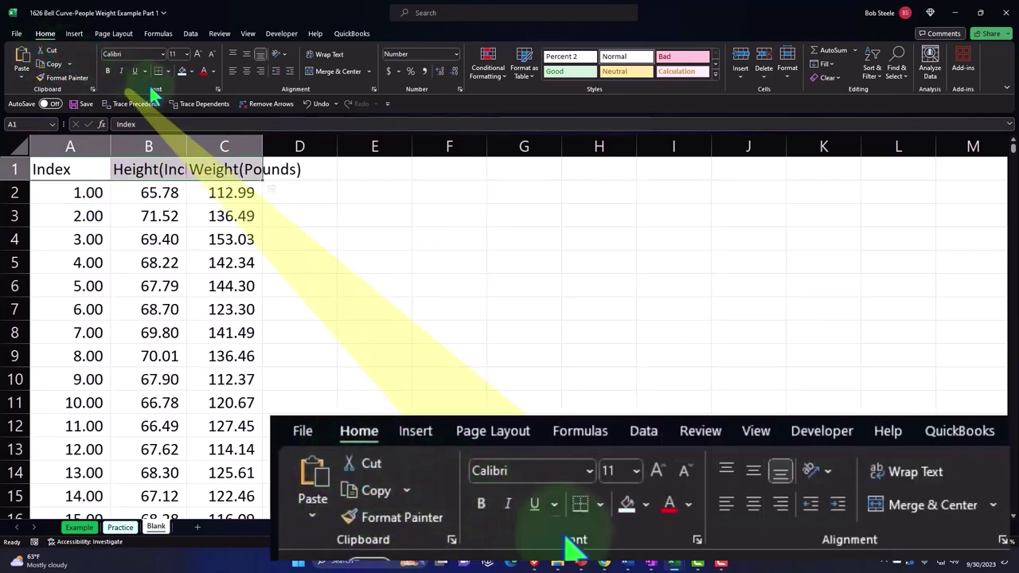
click(108, 72)
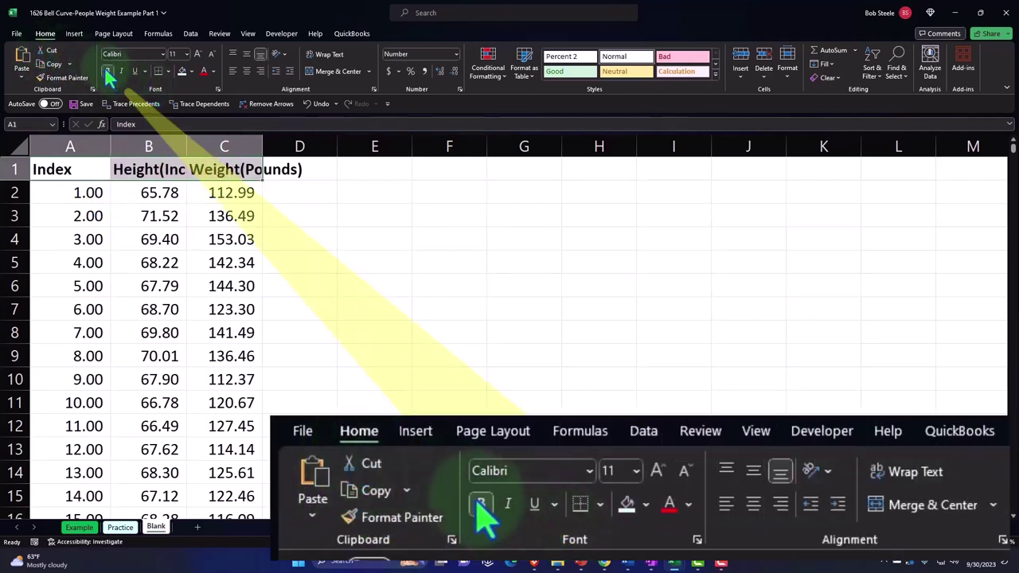
Step: Convert the data range A1:C25001 into a table with headers
click(148, 213)
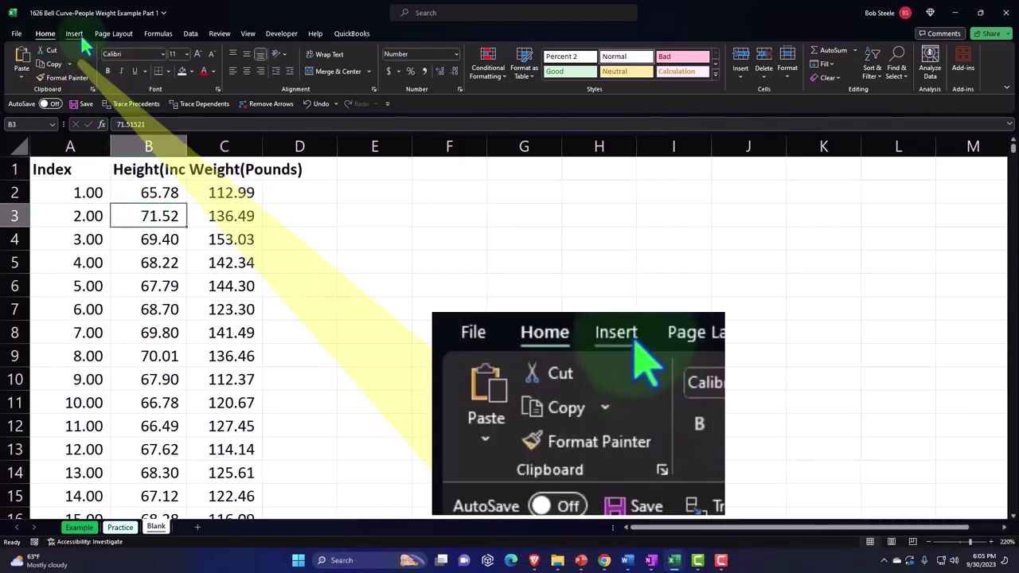
click(77, 34)
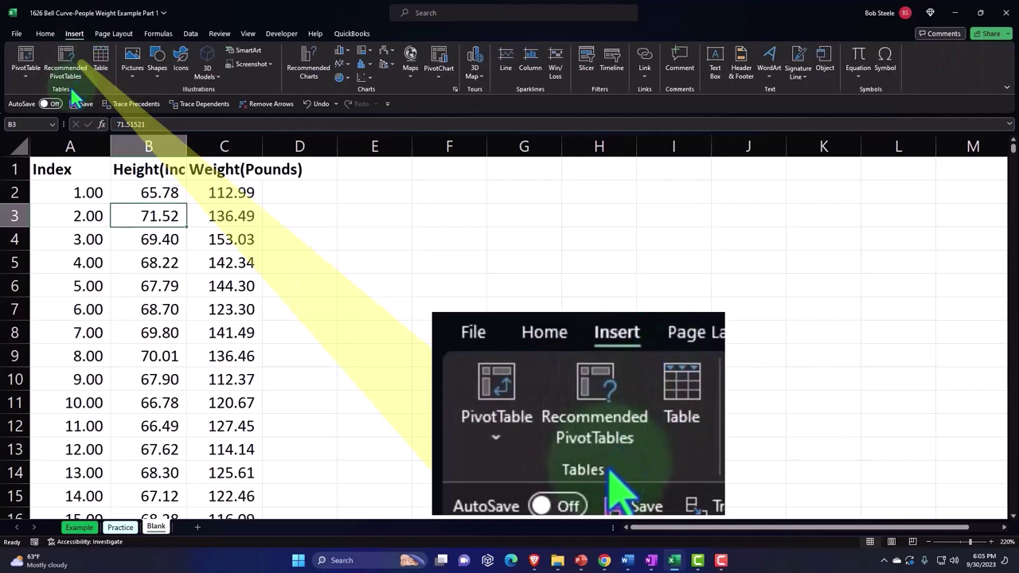
click(102, 64)
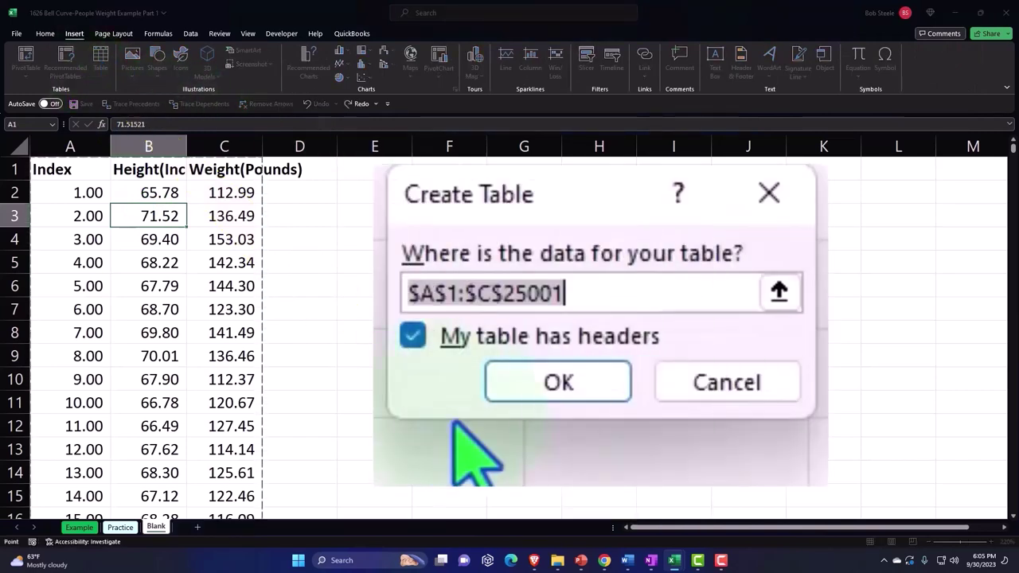
click(567, 381)
click(462, 285)
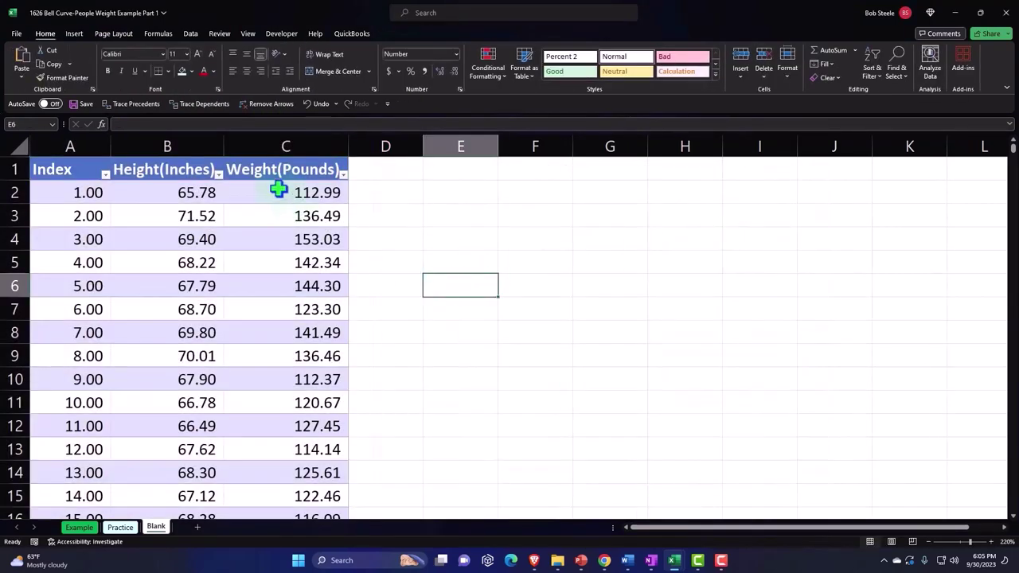
Step: Narrow the Height column and wrap the text of the table headers in A1:C1
drag(224, 155, 200, 155)
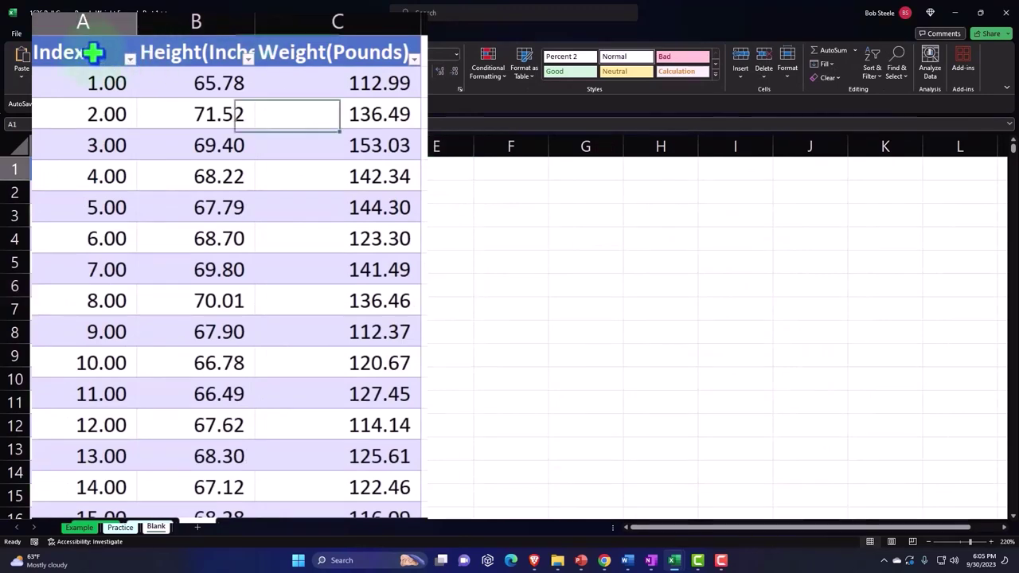
drag(91, 50, 341, 46)
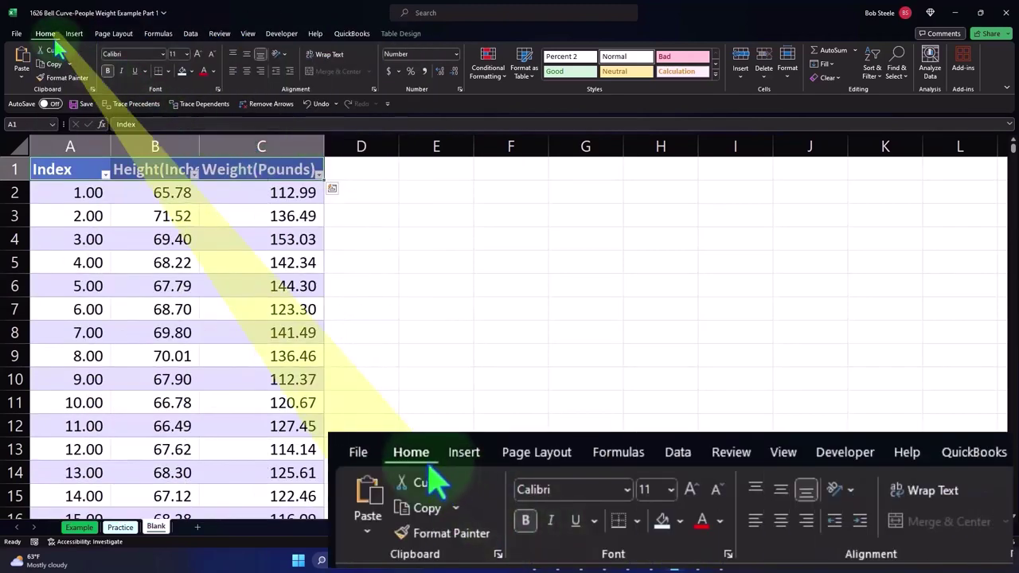
click(321, 56)
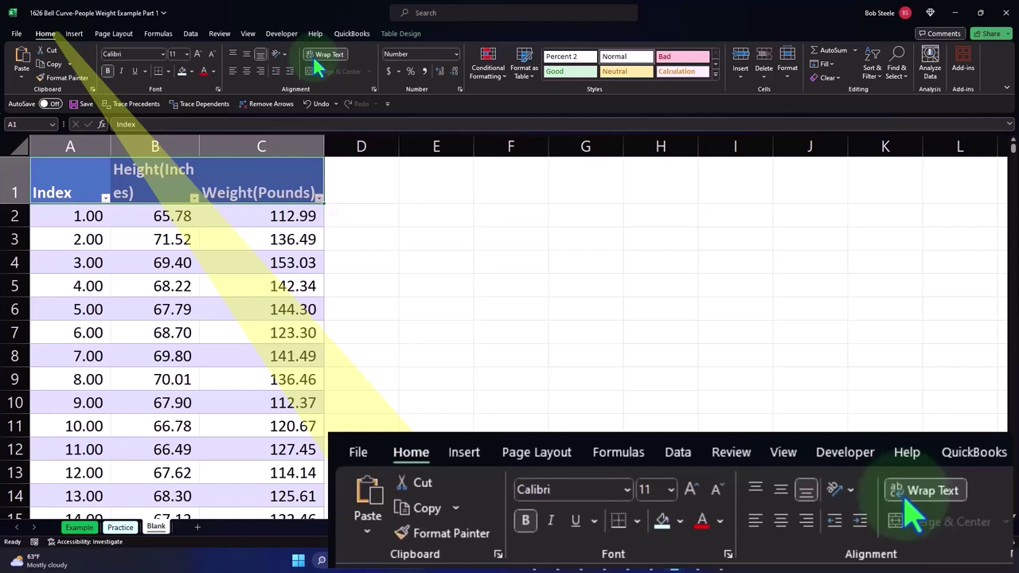
Step: Insert a space before the parenthesis in the headers so they read "Weight (Pounds)" and "Height (Inches)"
double_click(255, 189)
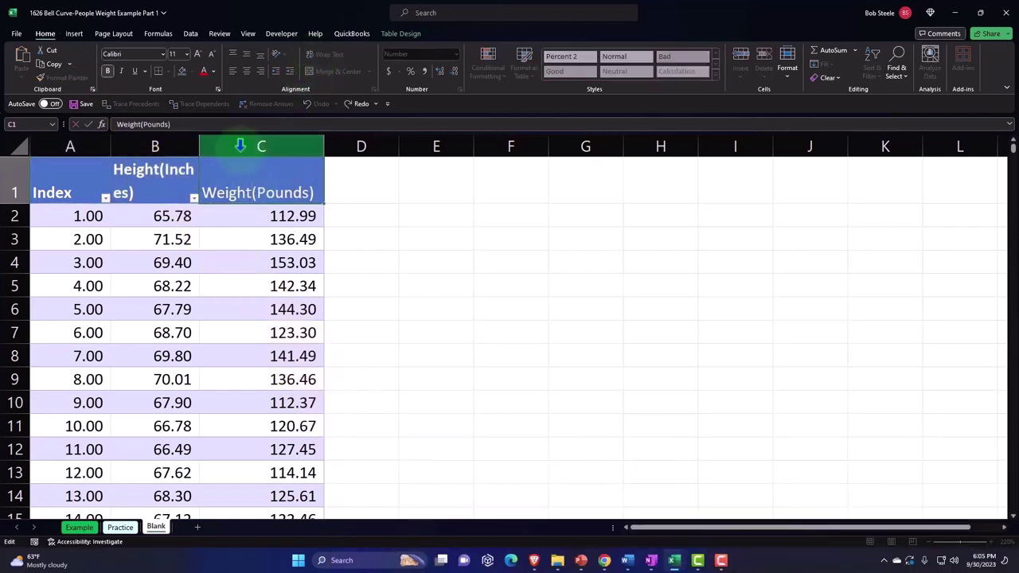
key(Return)
click(160, 163)
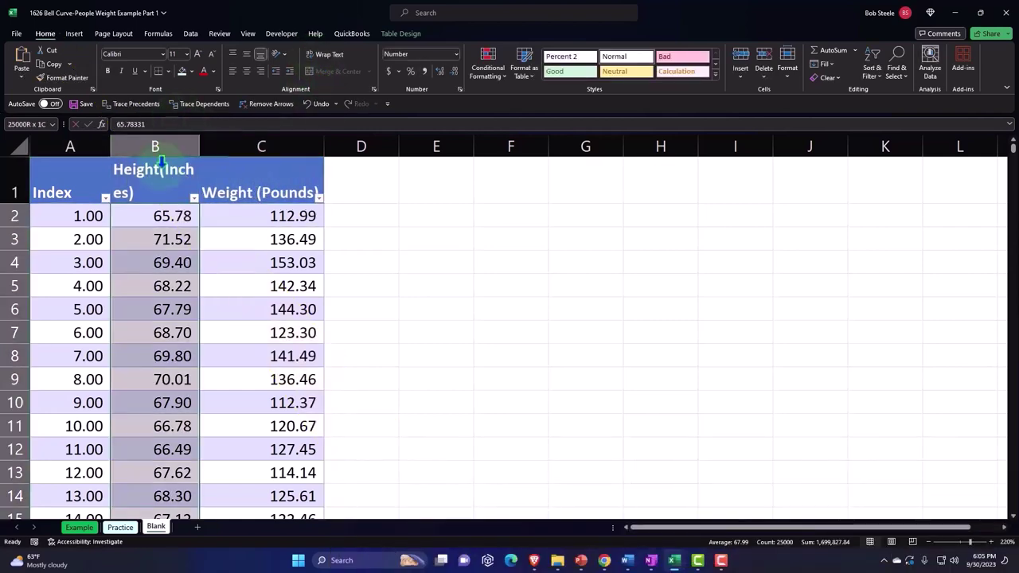
click(166, 179)
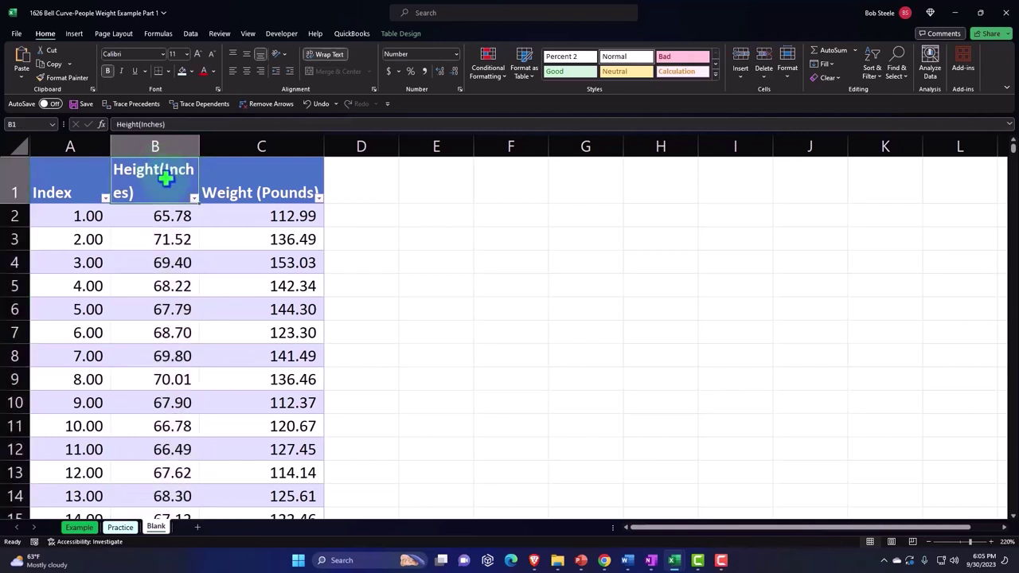
double_click(162, 173)
key(Return)
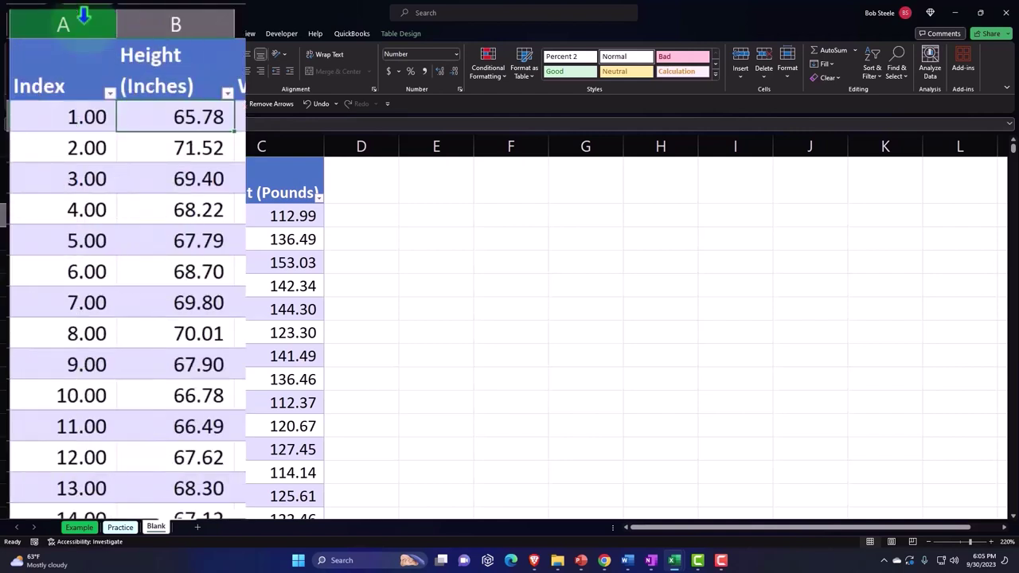
Step: Hide columns A and B, and narrow column C so its header wraps onto two lines
click(84, 18)
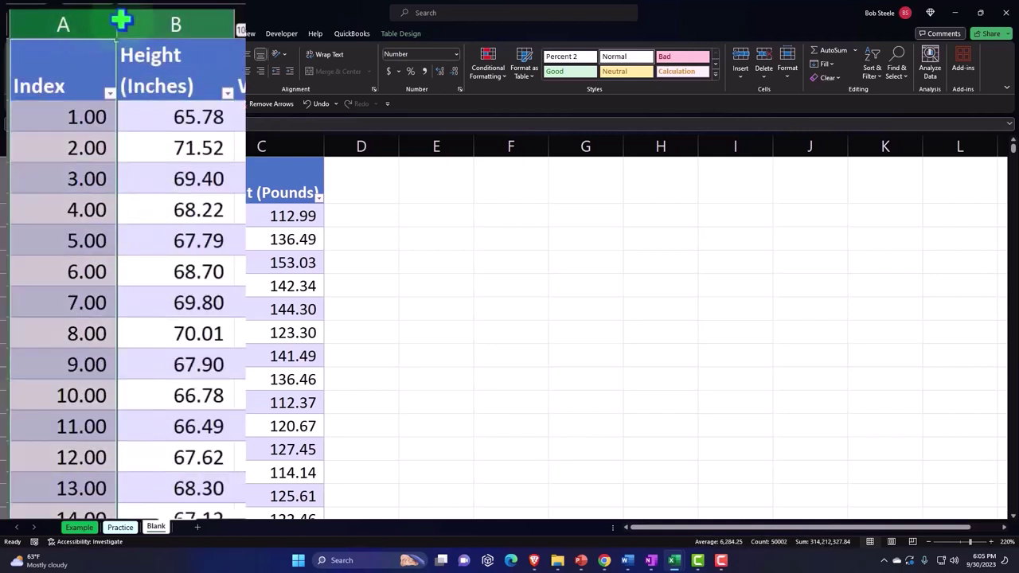
shift+click(120, 18)
right_click(119, 264)
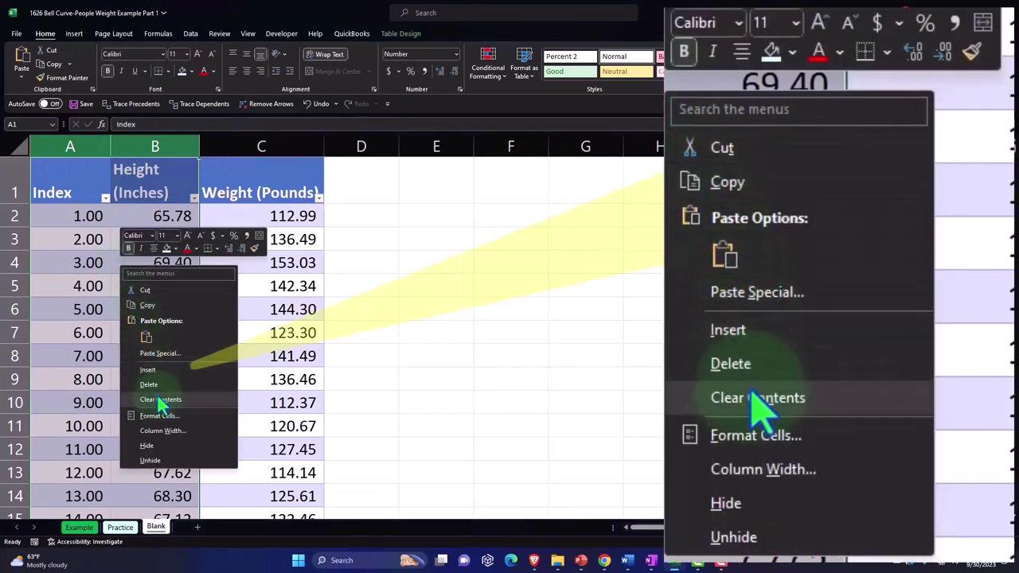
click(157, 446)
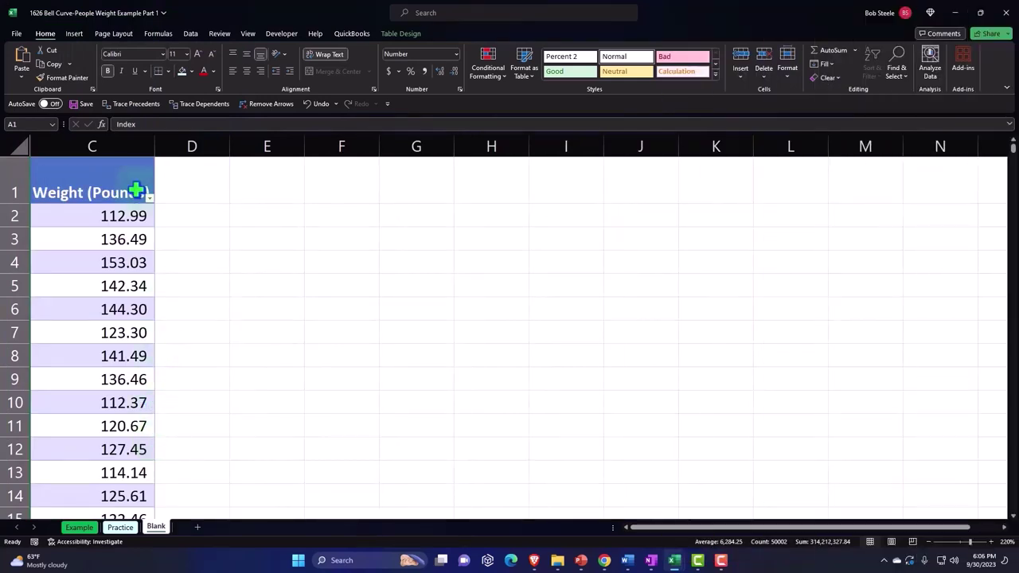
drag(154, 149, 114, 157)
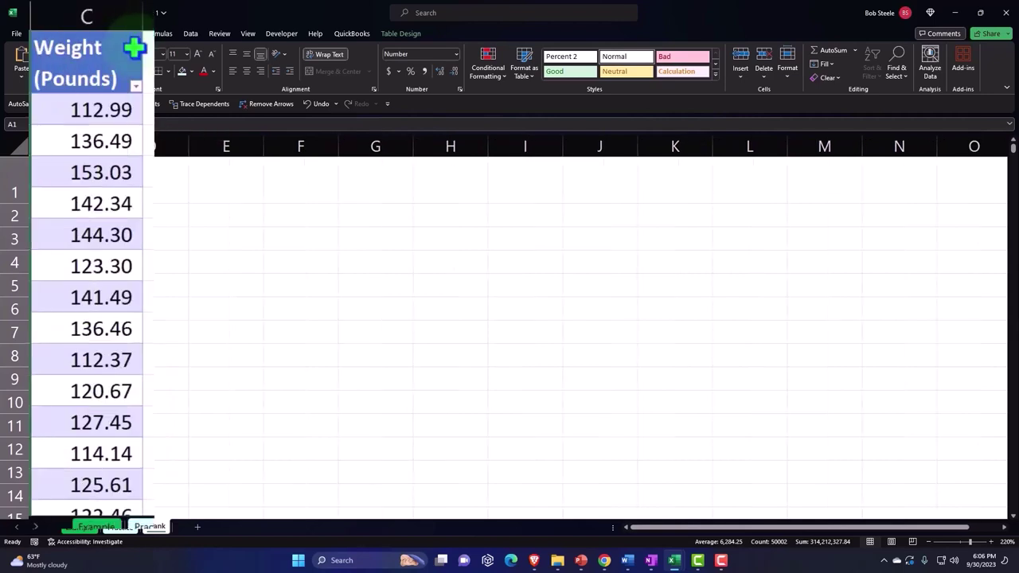
click(94, 173)
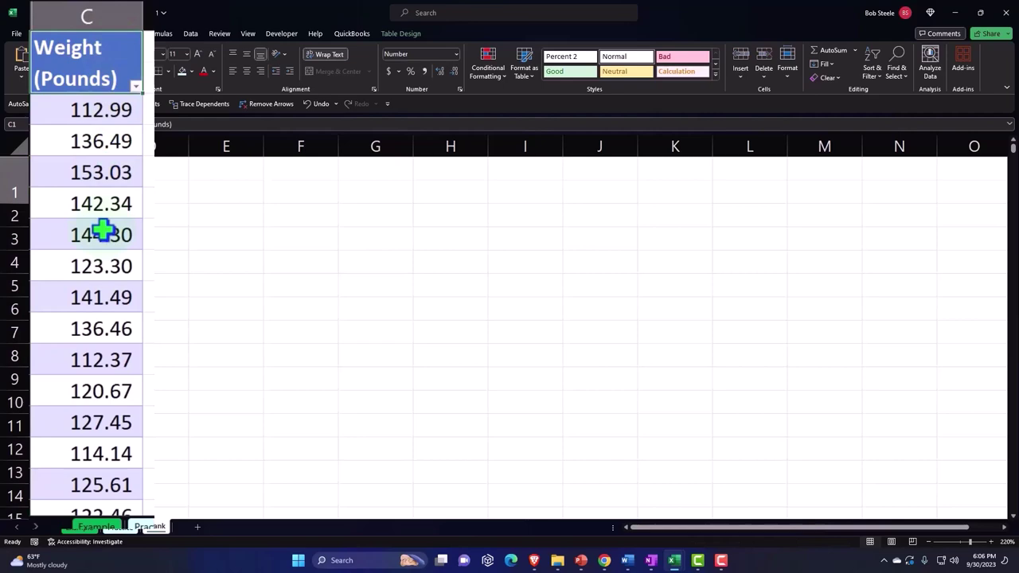
Step: Look through the weight data and the list of distinct values in the Weight (Pounds) column's filter
scroll(102, 230, down, 8)
scroll(103, 229, up, 8)
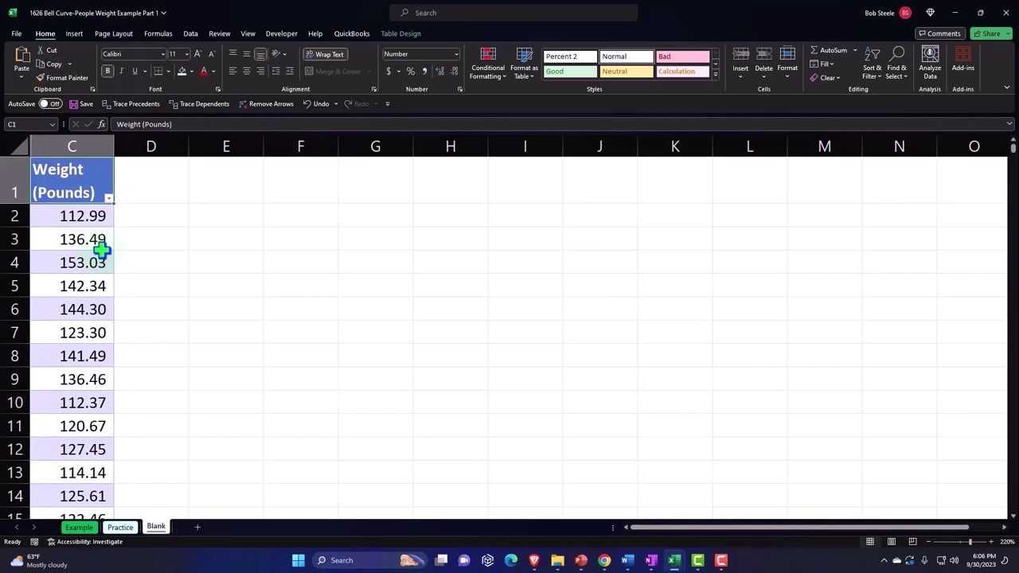
click(108, 198)
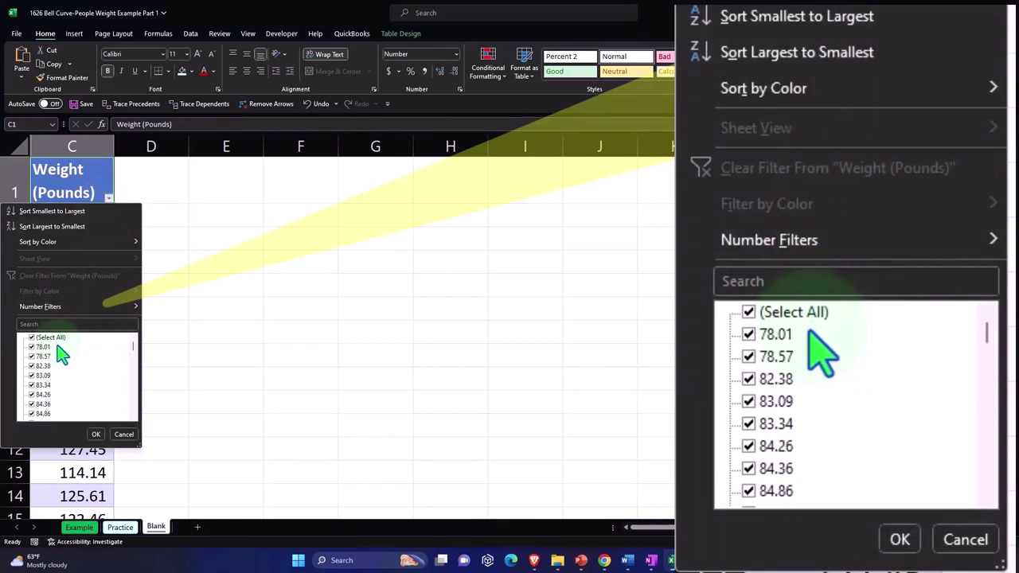
click(112, 204)
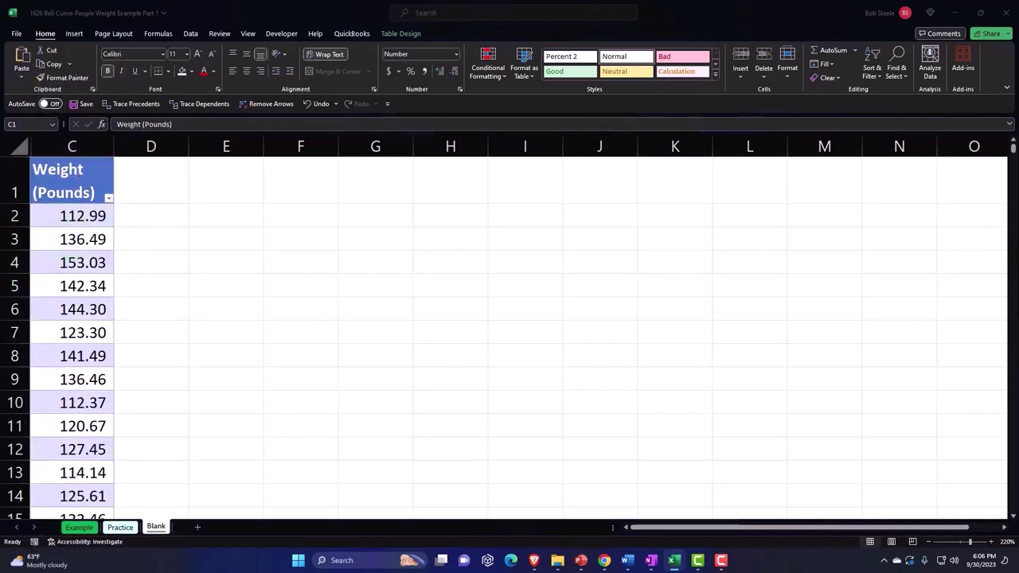
Step: Narrow column D into a thin spacer beside the weight table
drag(189, 146, 126, 147)
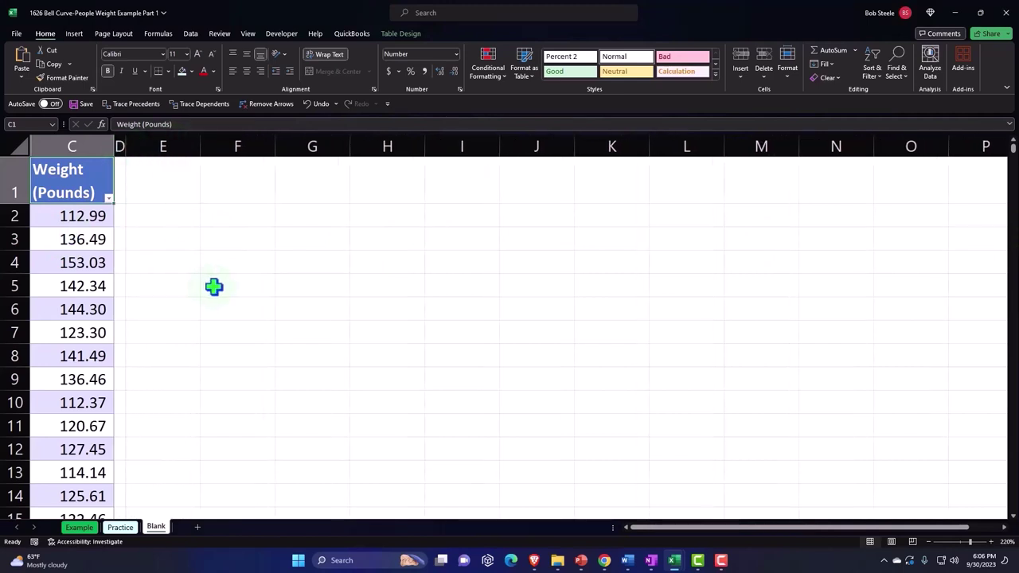
click(214, 286)
scroll(219, 296, up, 3)
scroll(212, 286, up, 2)
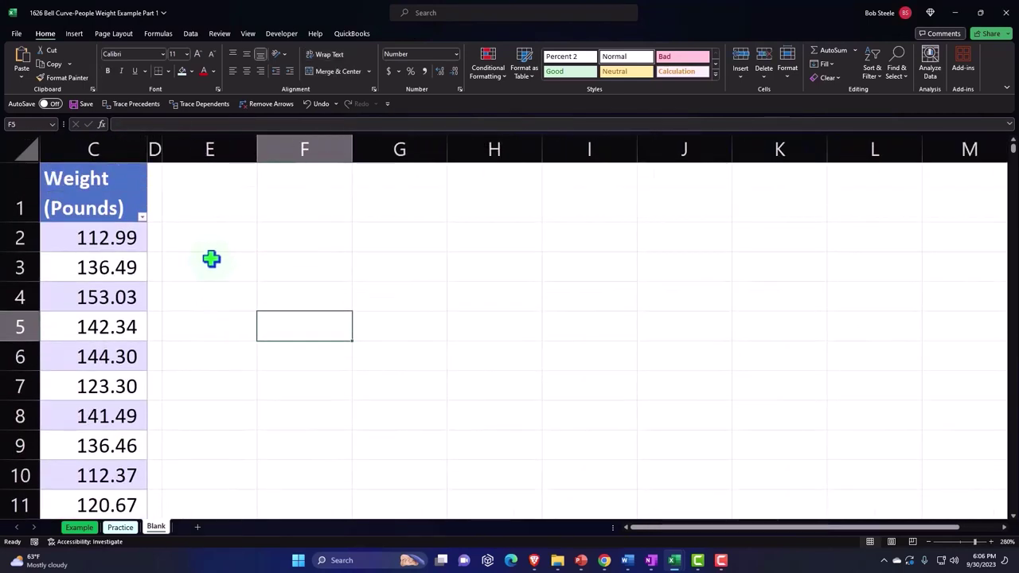
Step: Label E2 "Mean" and calculate the AVERAGE of the table's Weight (Pounds) column in F2
click(216, 248)
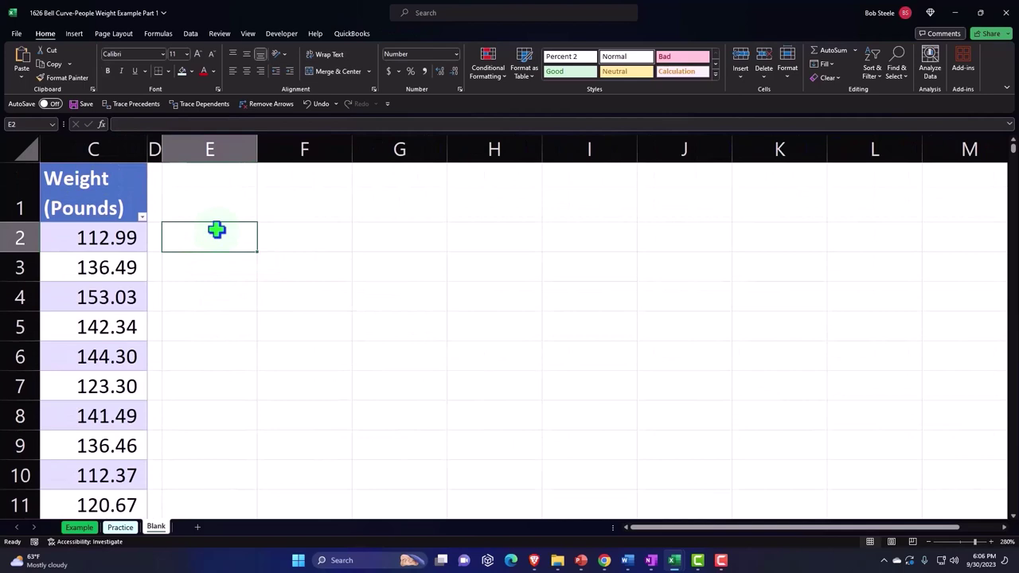
text(Mean)
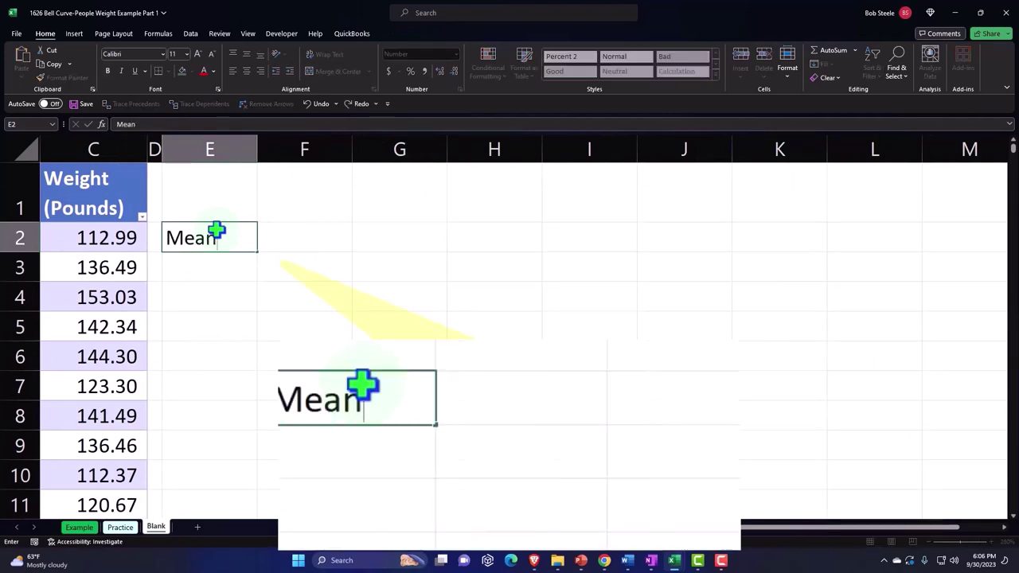
key(Tab)
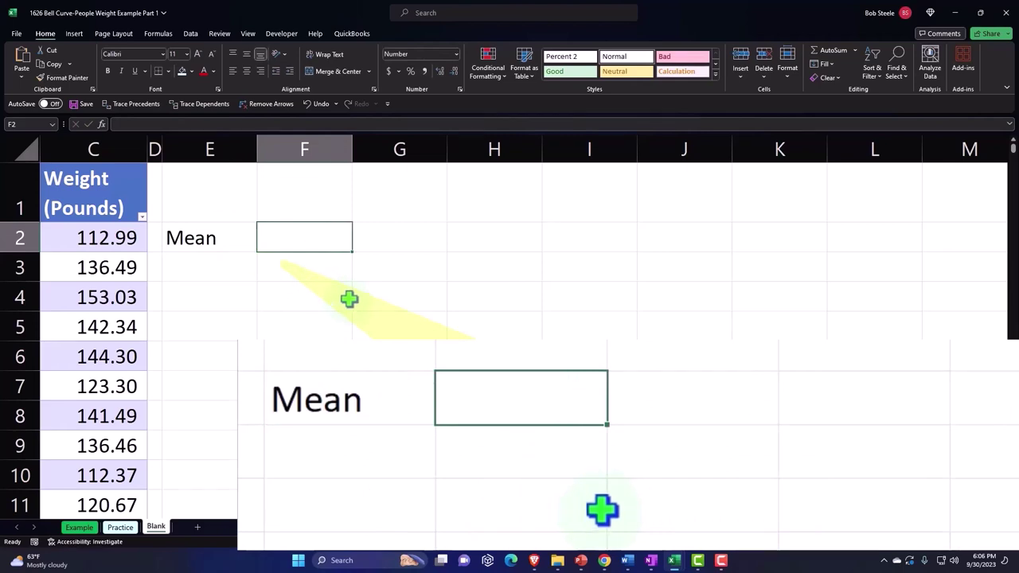
text(=)
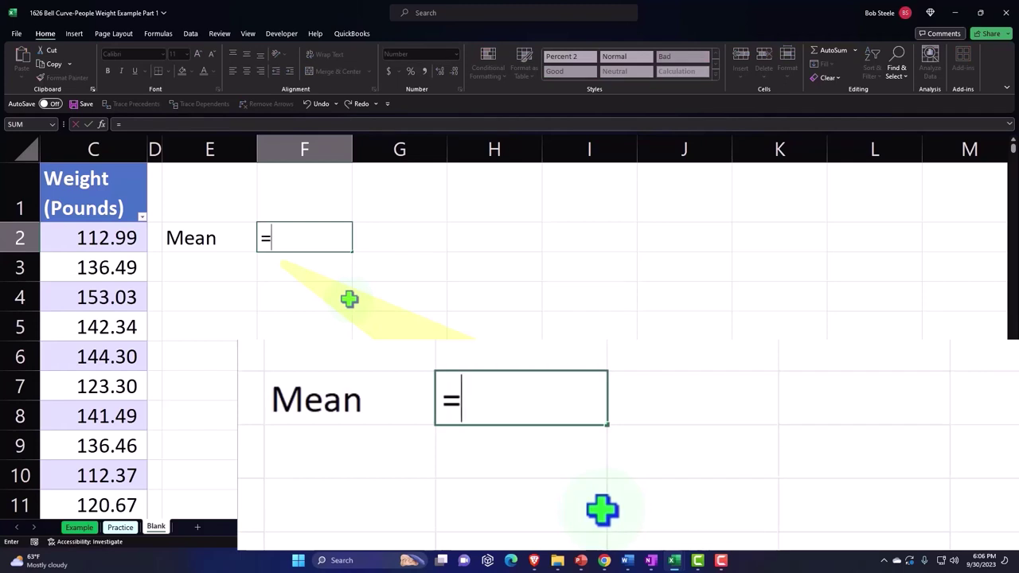
text(aver)
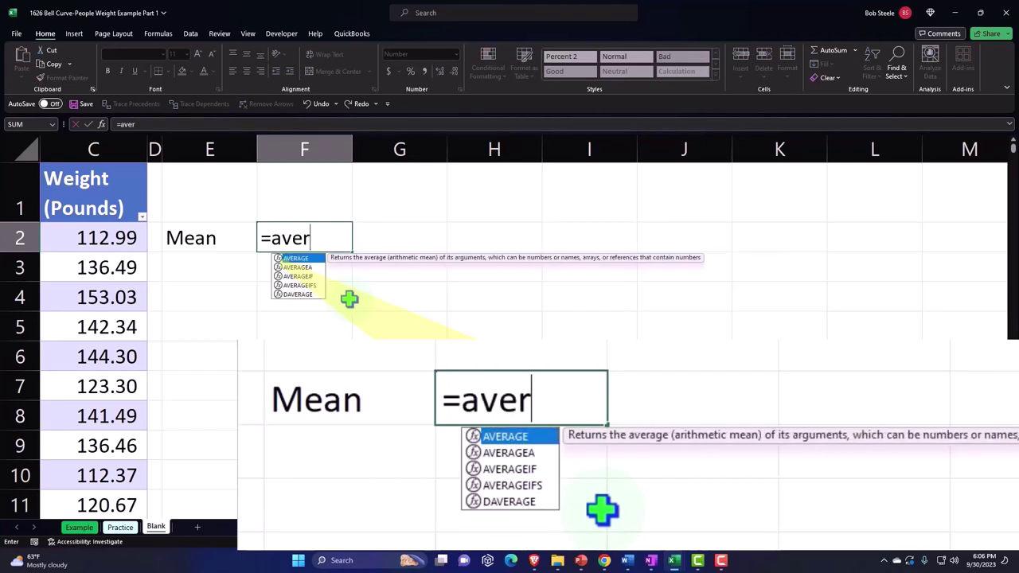
key(Tab)
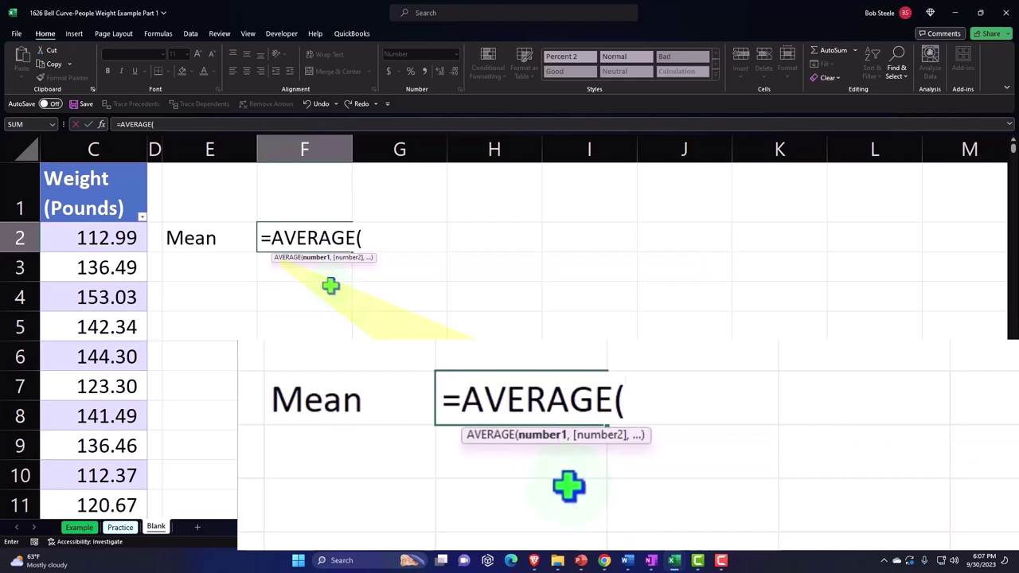
click(93, 159)
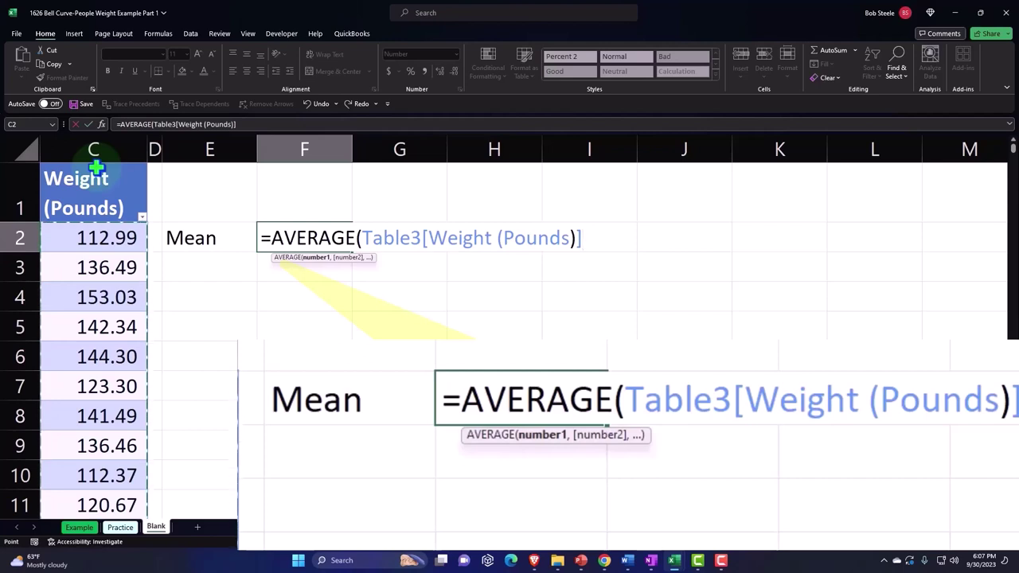
key(Return)
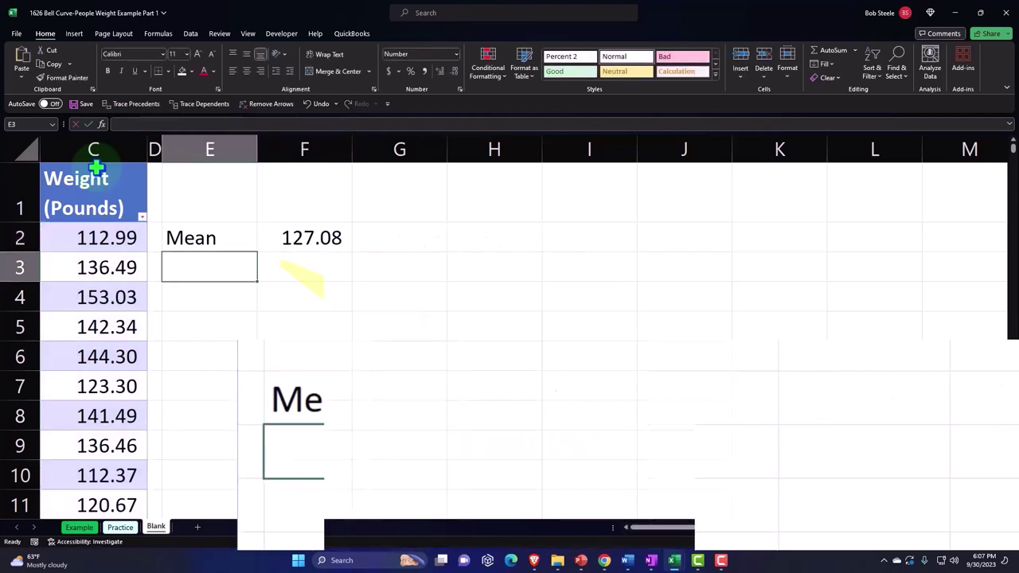
Step: Select the weight values from C2 down to the last row to check the extent of the data
click(98, 232)
key(ctrl+shift+Down)
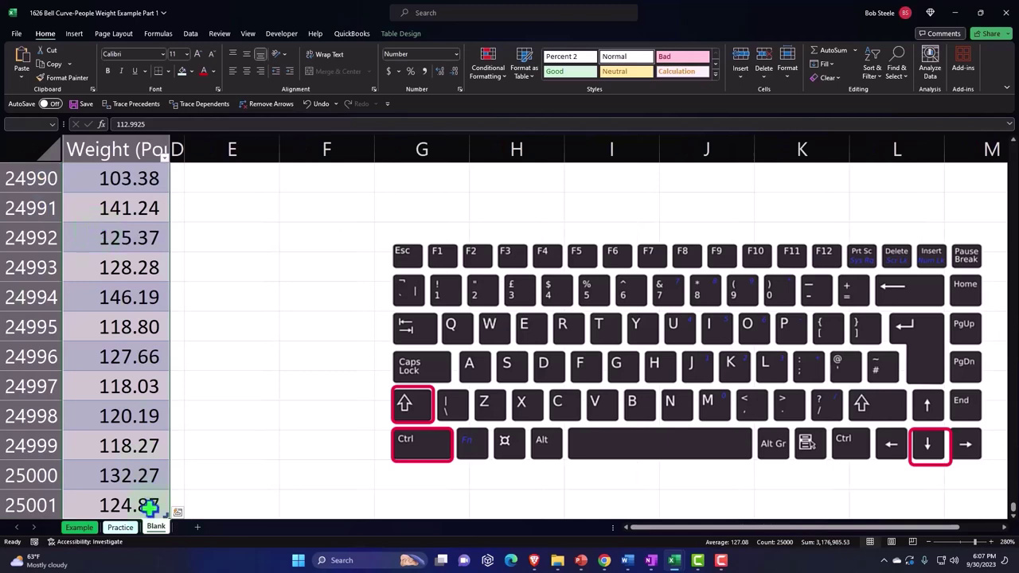
key(ctrl+BackSpace)
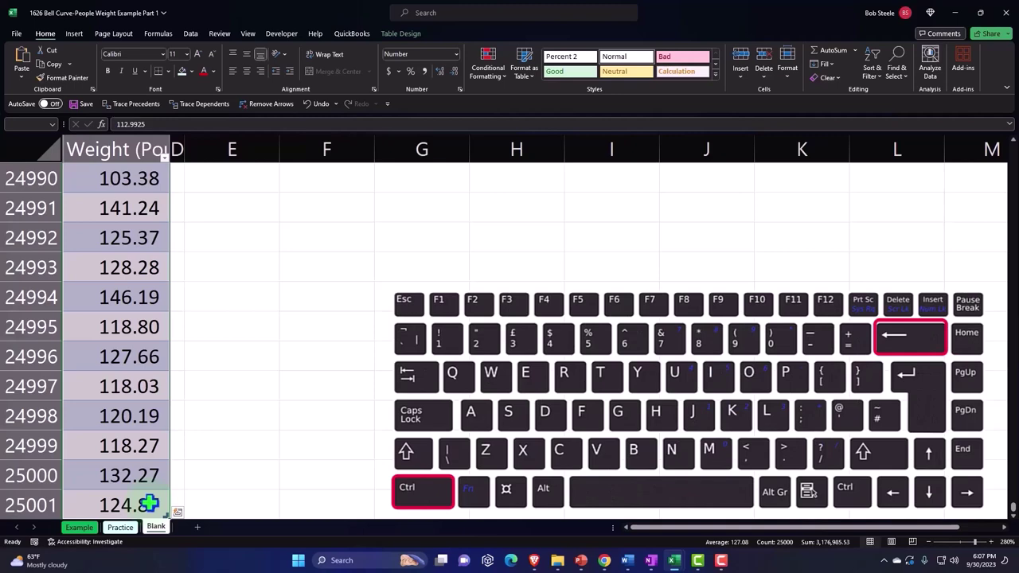
Step: Label E3 "SD" and calculate the population standard deviation of the Weight (Pounds) column in F3 with STDEV.P
click(218, 259)
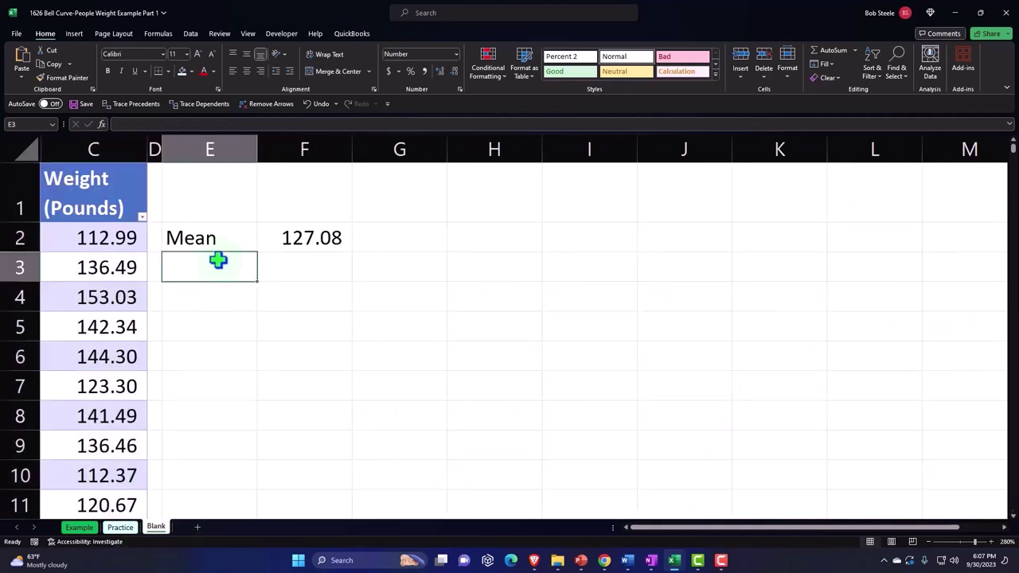
text(SD)
key(Tab)
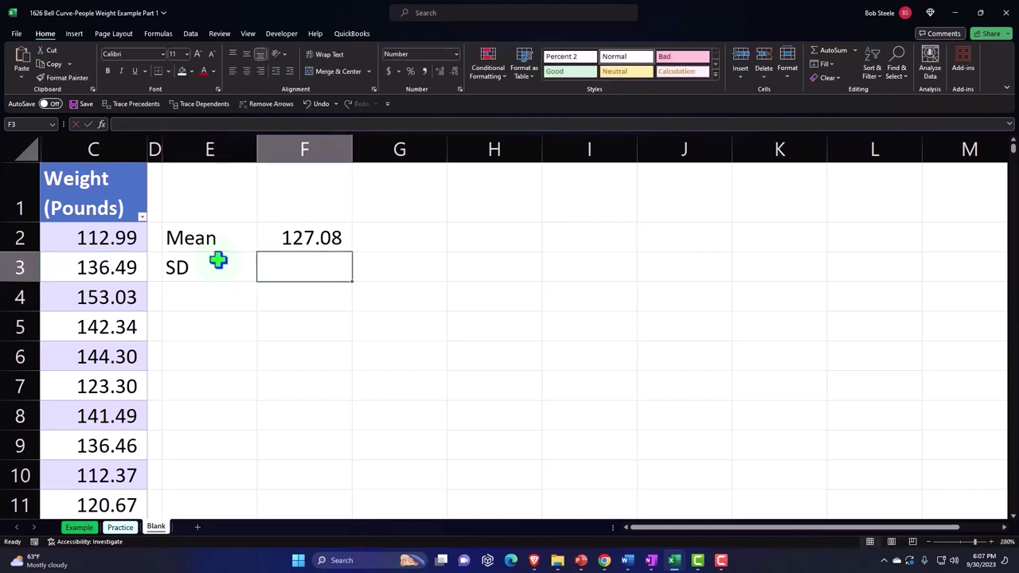
text(=st)
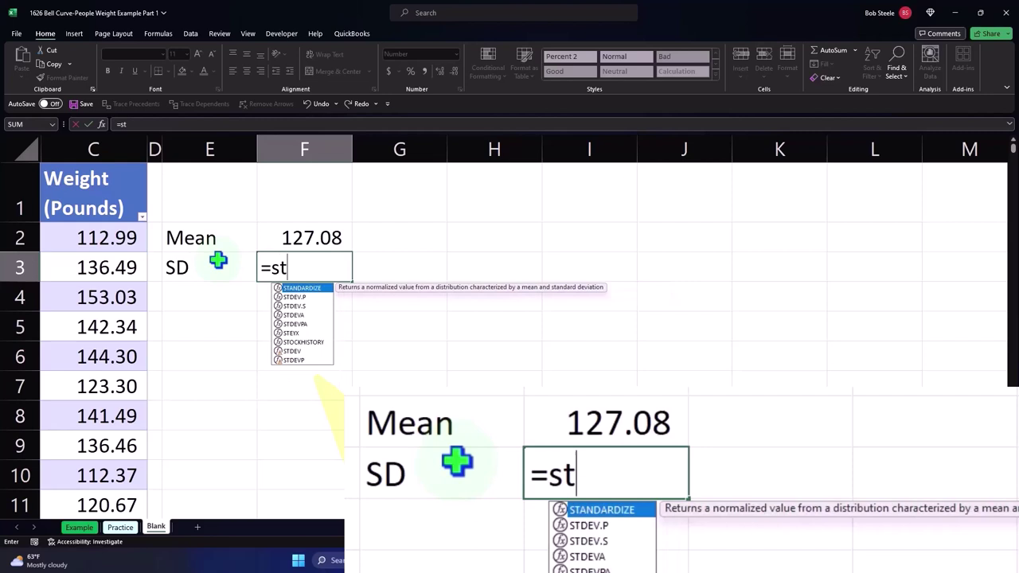
key(Down)
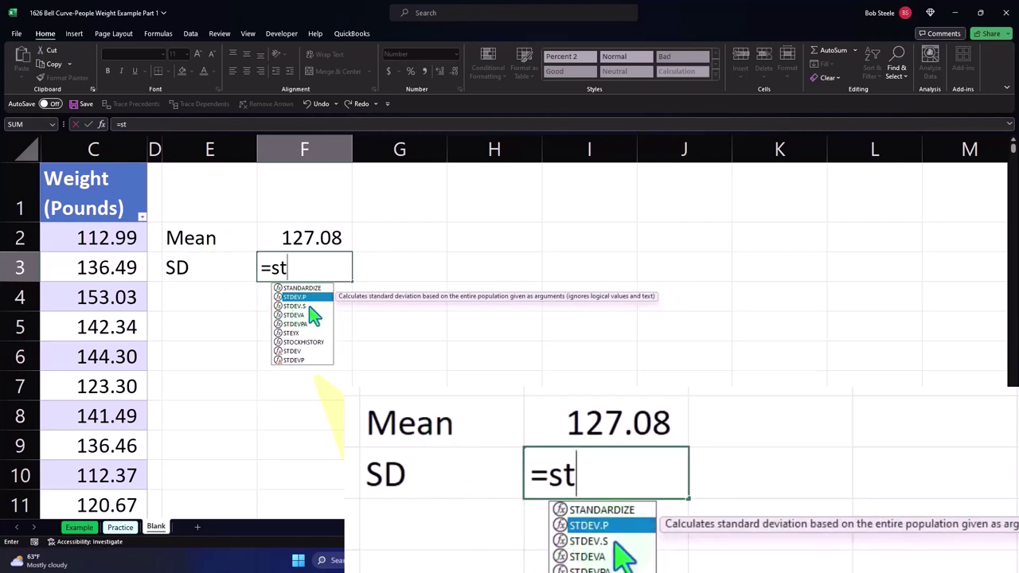
key(Tab)
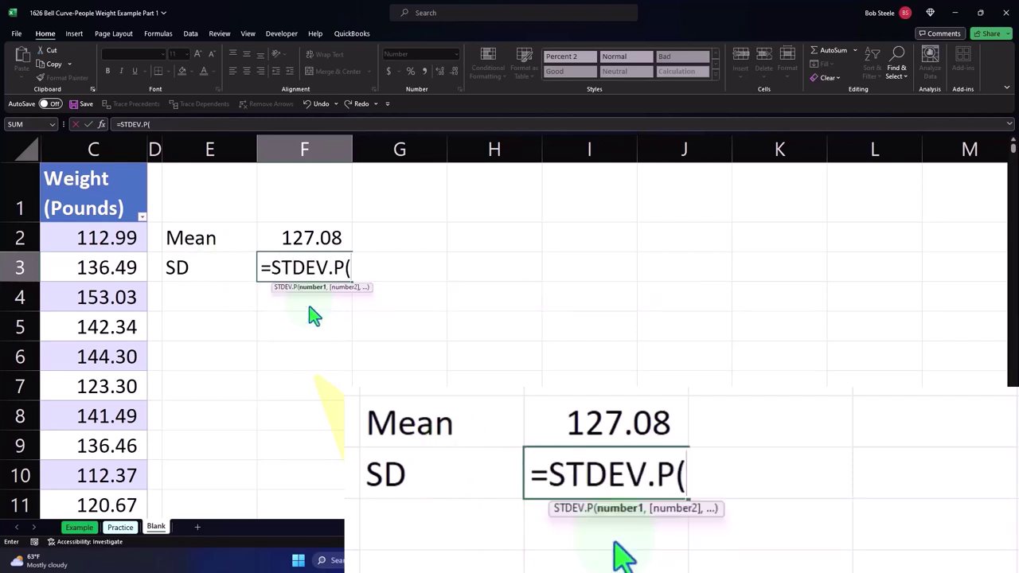
click(95, 161)
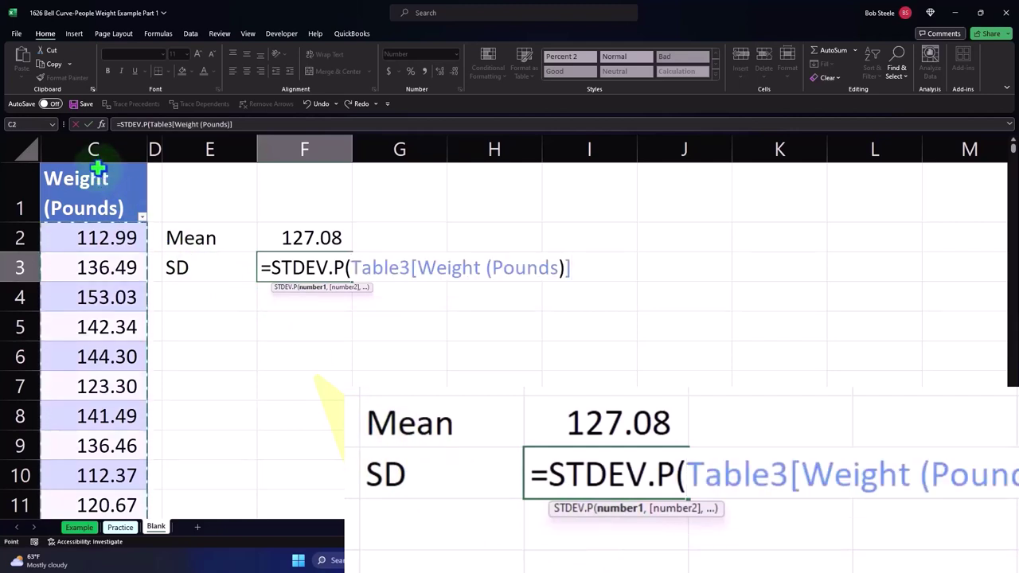
key(Return)
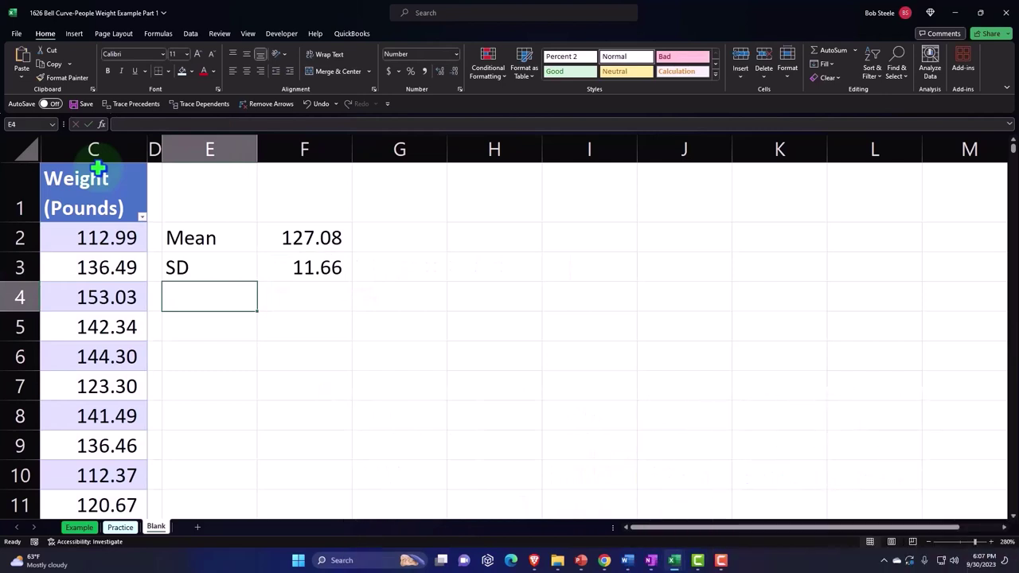
Step: Label E4 "Median" and calculate the MEDIAN of the table's Weight (Pounds) column in F4
text(Median)
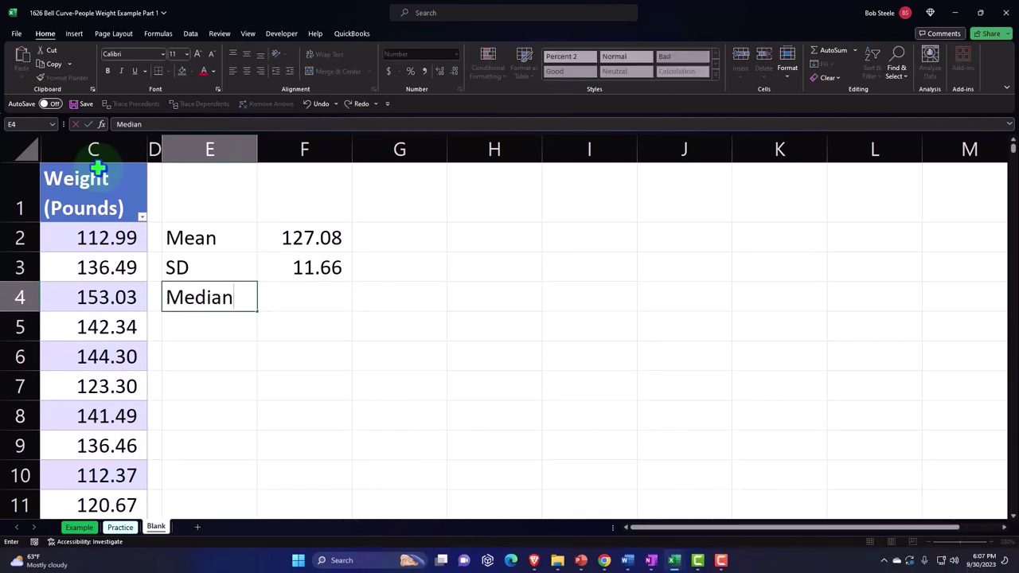
key(Tab)
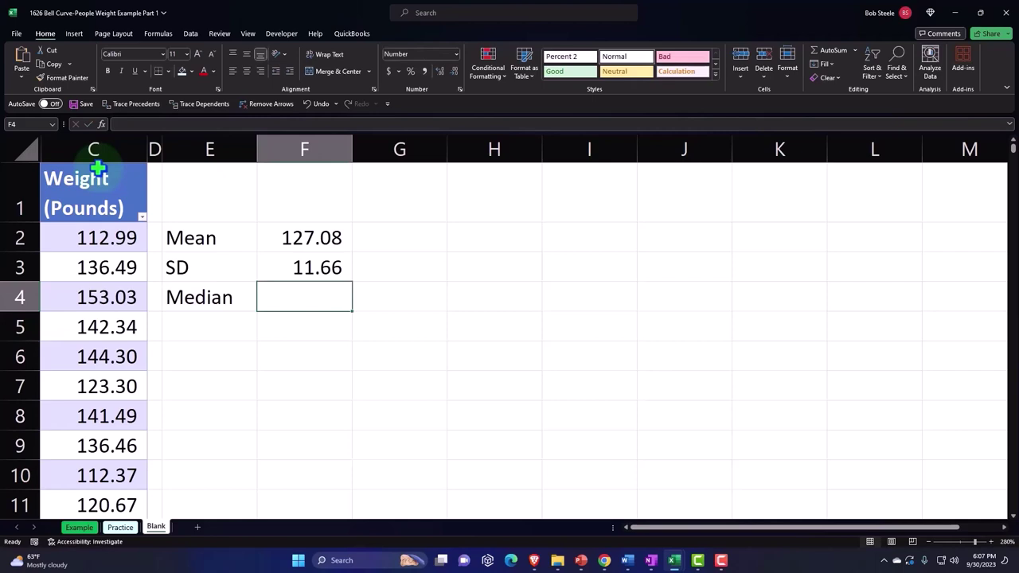
text(=)
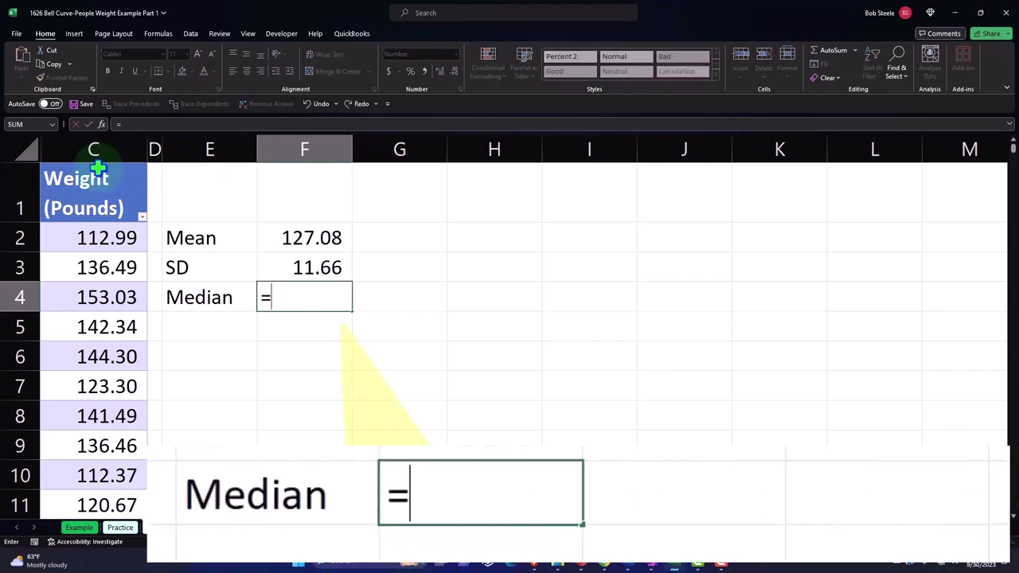
text(me)
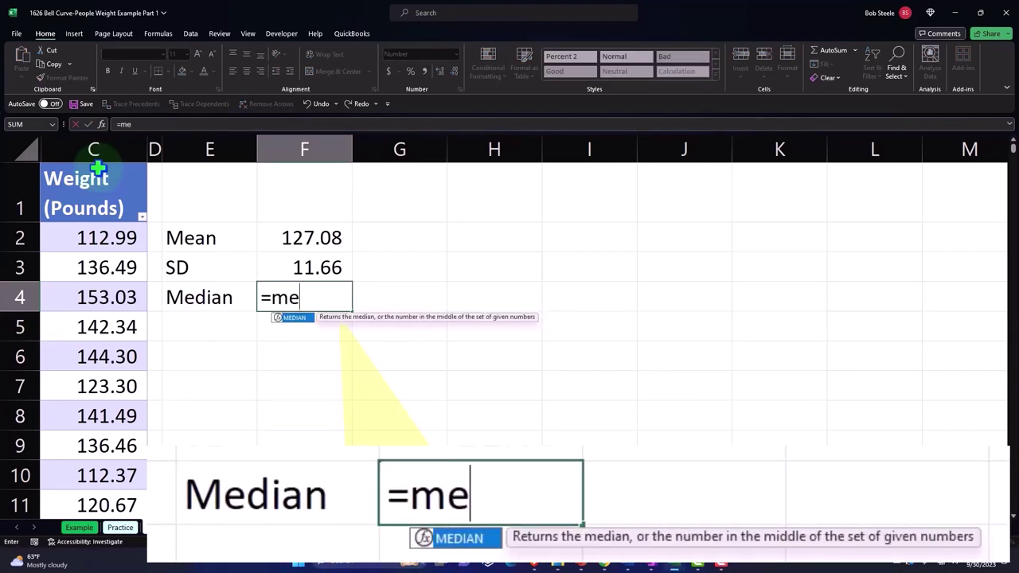
key(Tab)
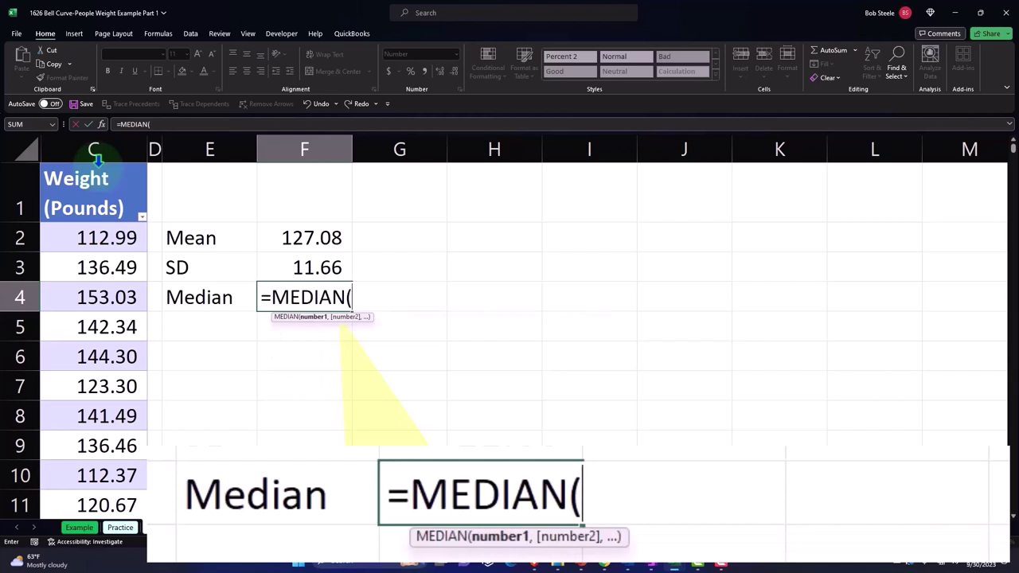
click(96, 166)
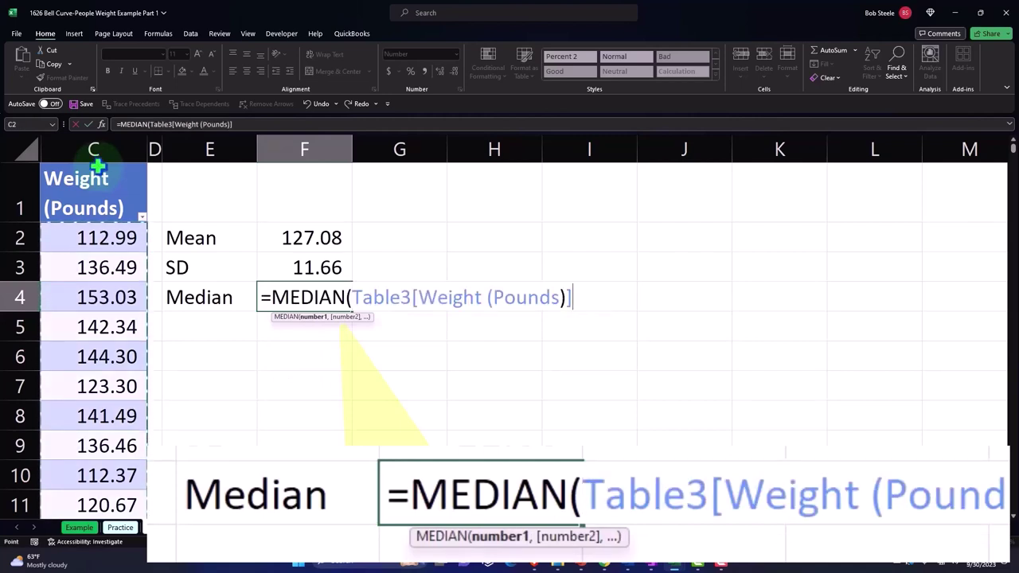
key(Return)
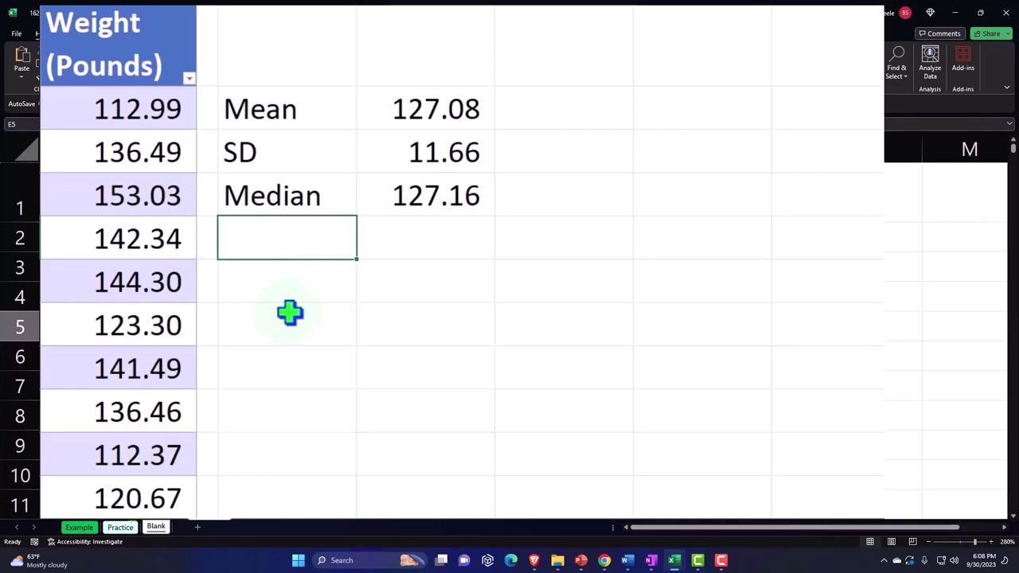
Step: Label E5 "Mode" and calculate the mode of the table's Weight (Pounds) column in F5 with MODE.SNGL
text(Mode)
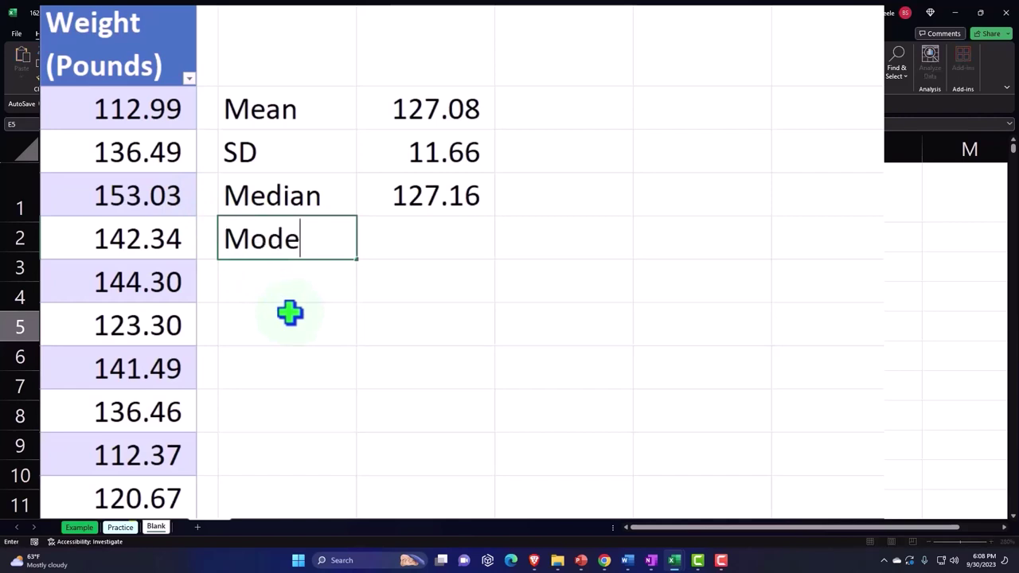
key(Tab)
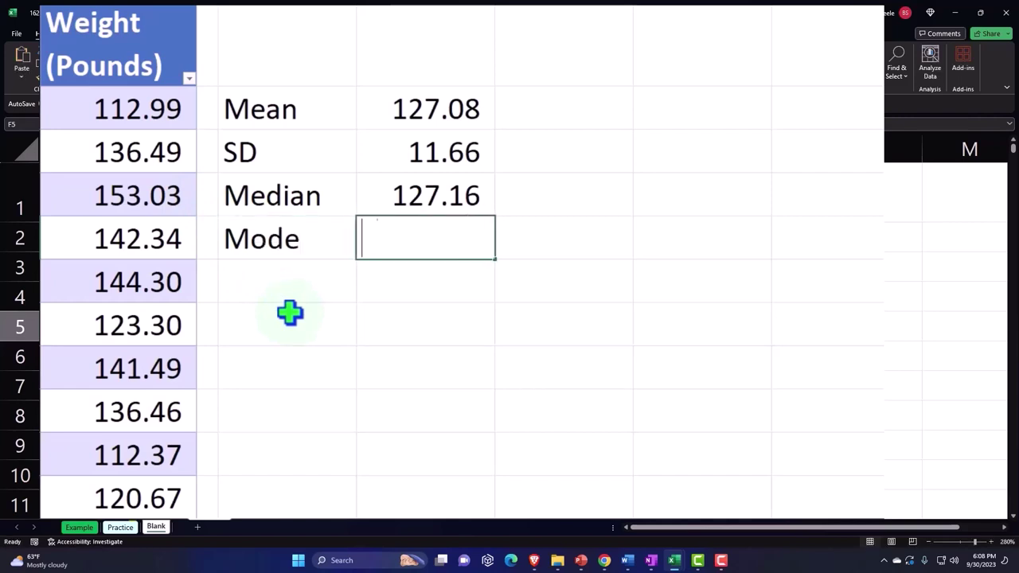
text(=mo)
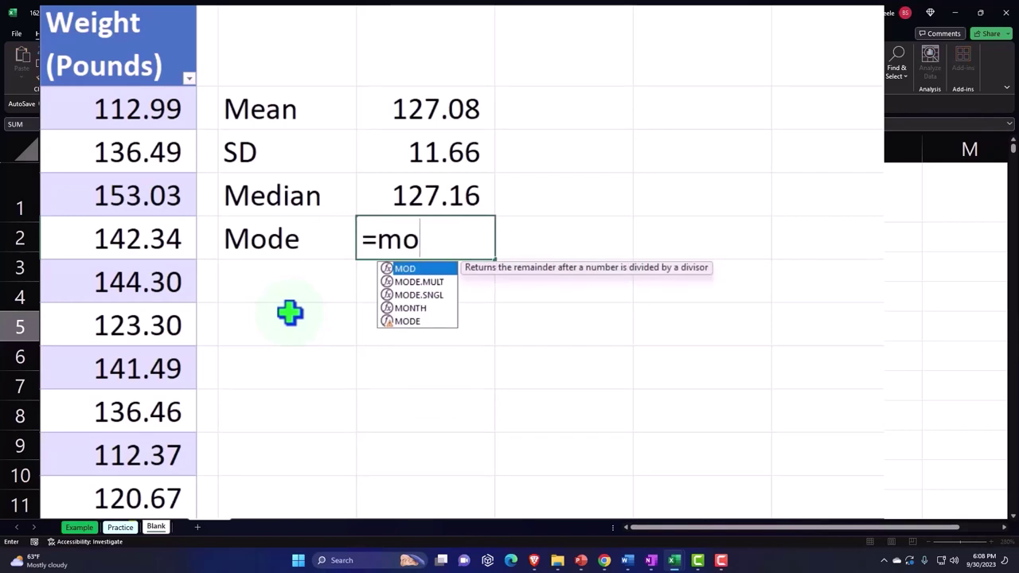
double_click(417, 295)
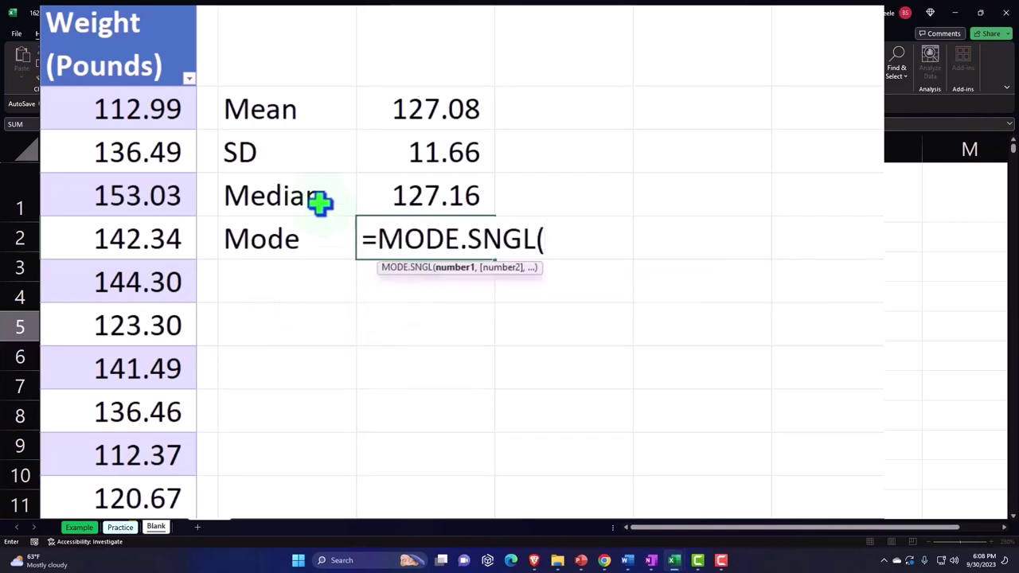
click(131, 11)
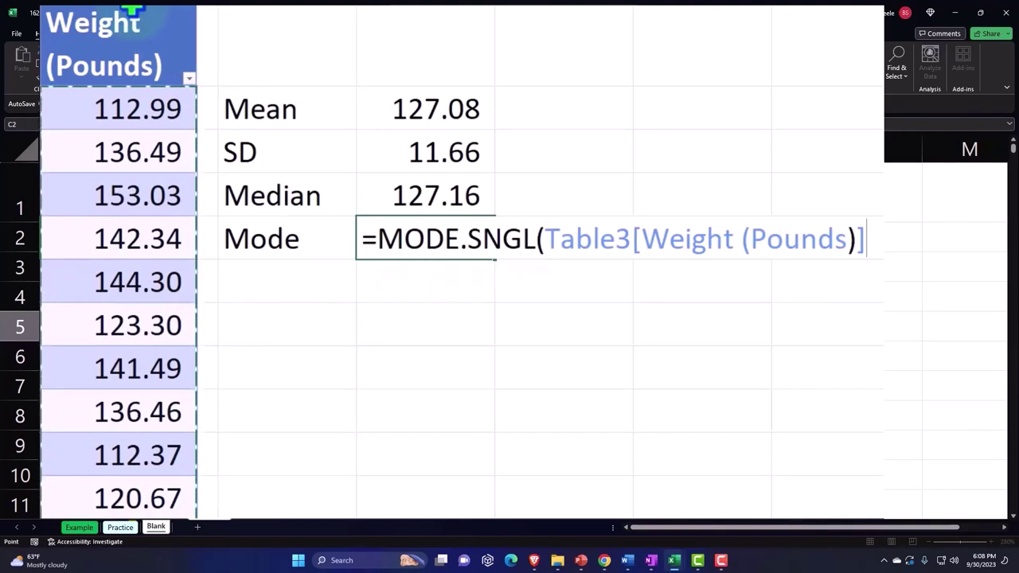
key(Return)
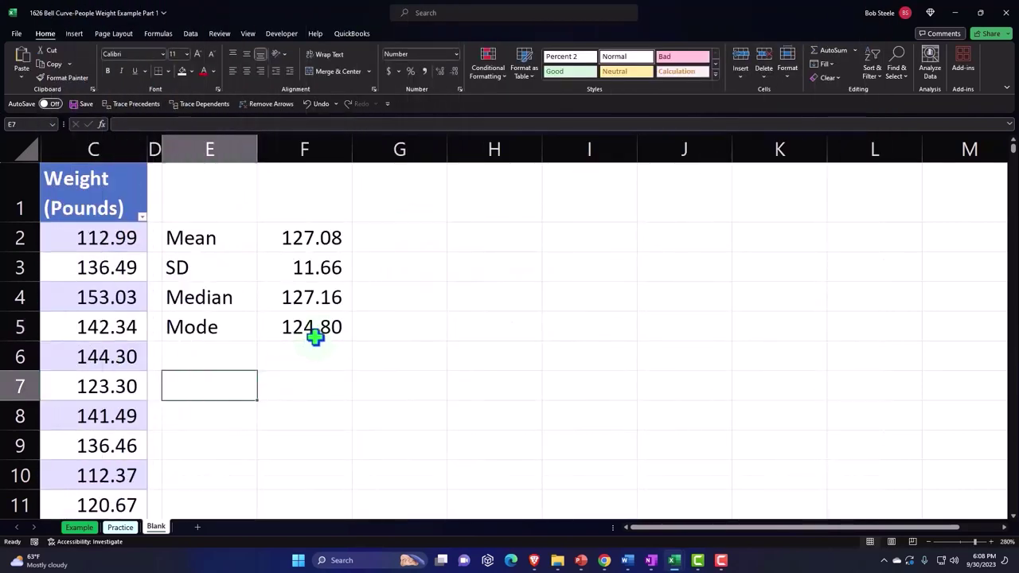
Step: Compare the mean, median and mode results in F2, F4 and F5
click(328, 239)
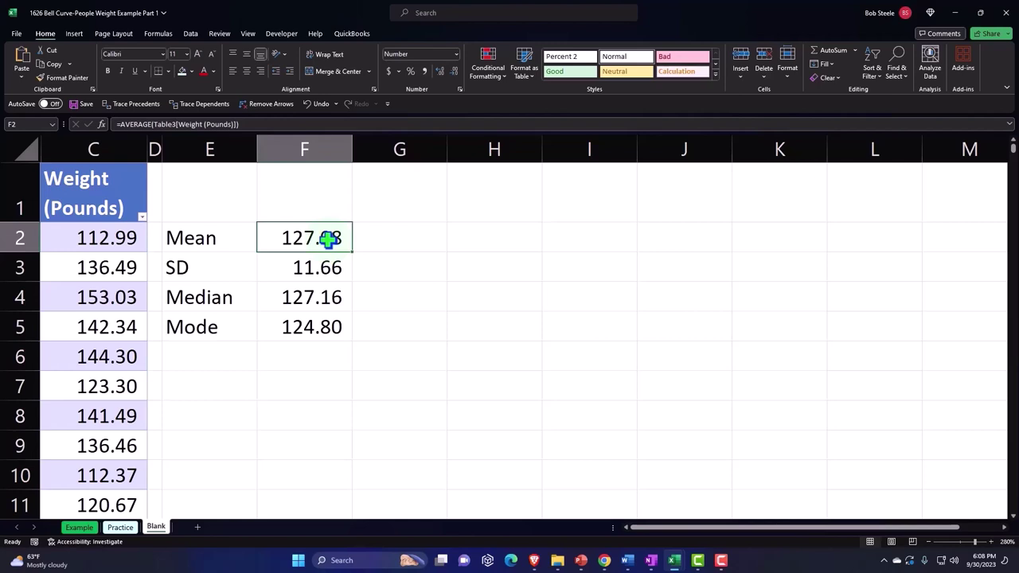
click(329, 297)
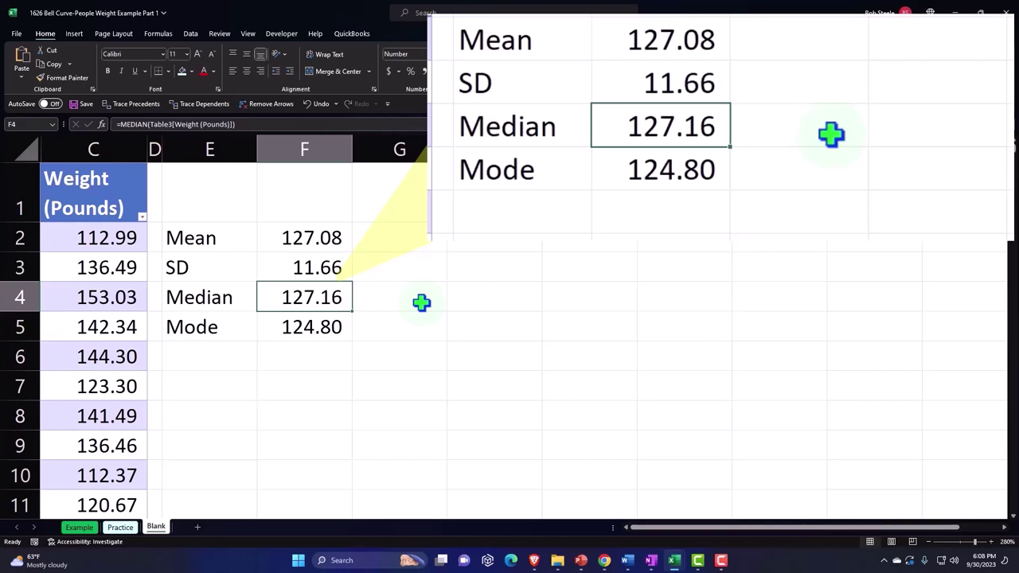
key(Down)
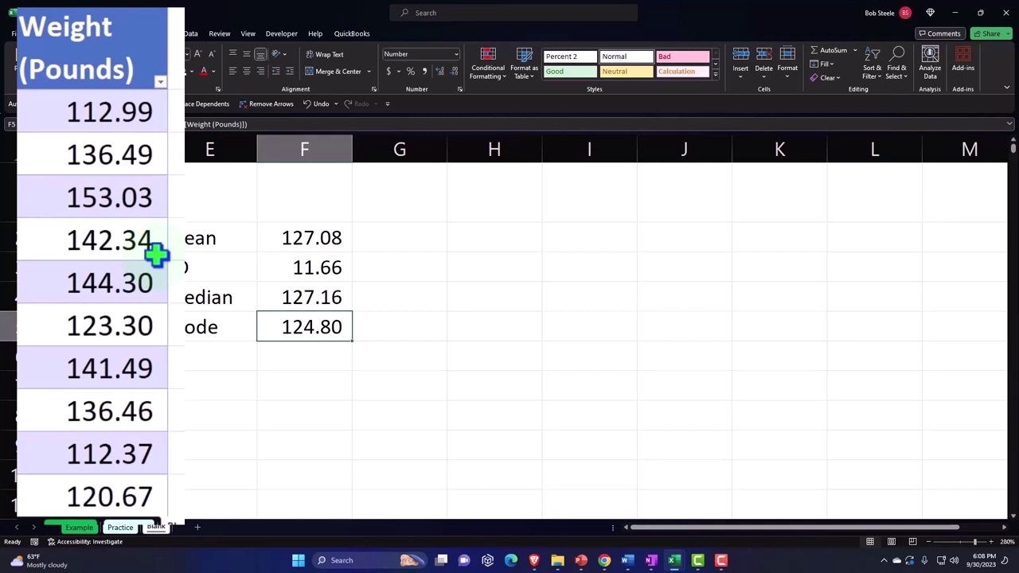
key(Down)
key(Down)
key(Up)
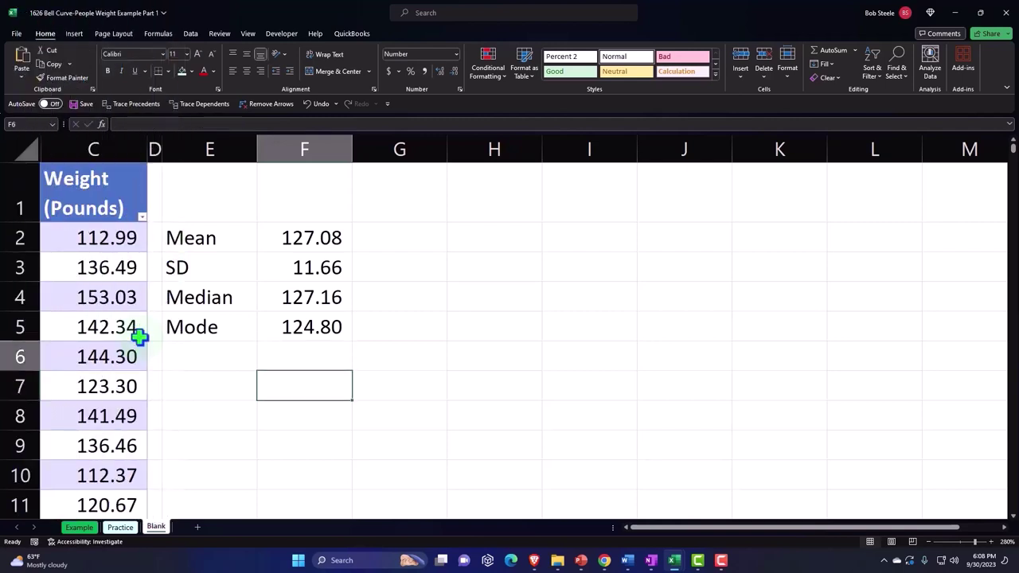
Step: Narrow column G into a thin spacer beside the statistics in columns E and F
key(Up)
key(Up)
key(Up)
key(Up)
key(Up)
key(Up)
key(Right)
key(Right)
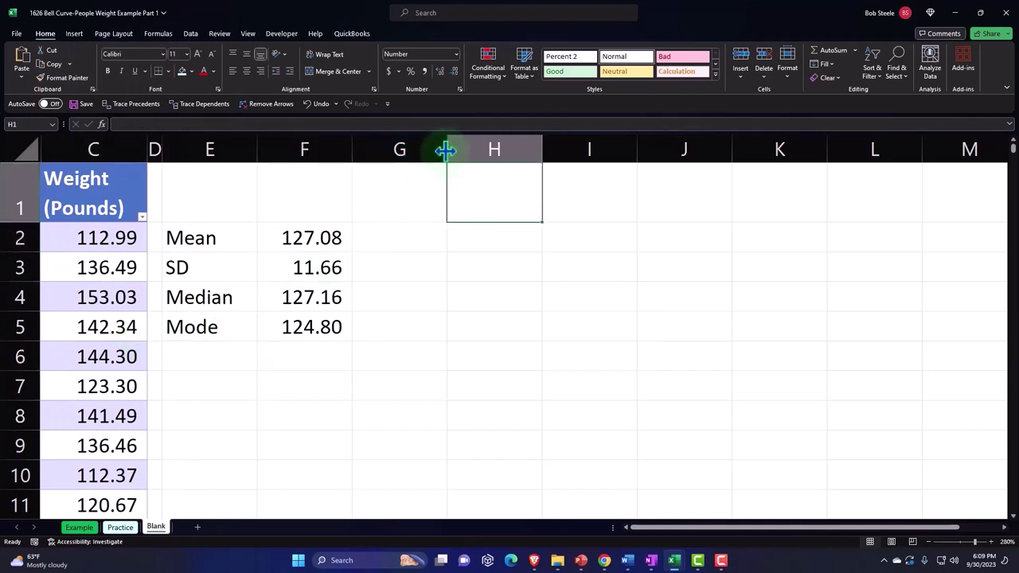
drag(446, 150, 366, 163)
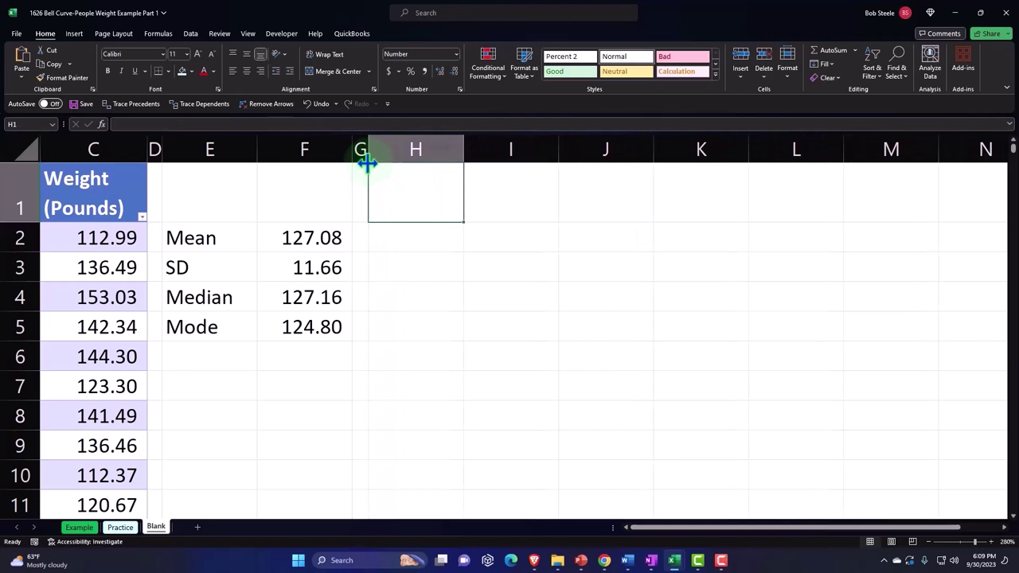
Step: Insert a histogram chart of all the values in the table's Weight (Pounds) column
click(100, 163)
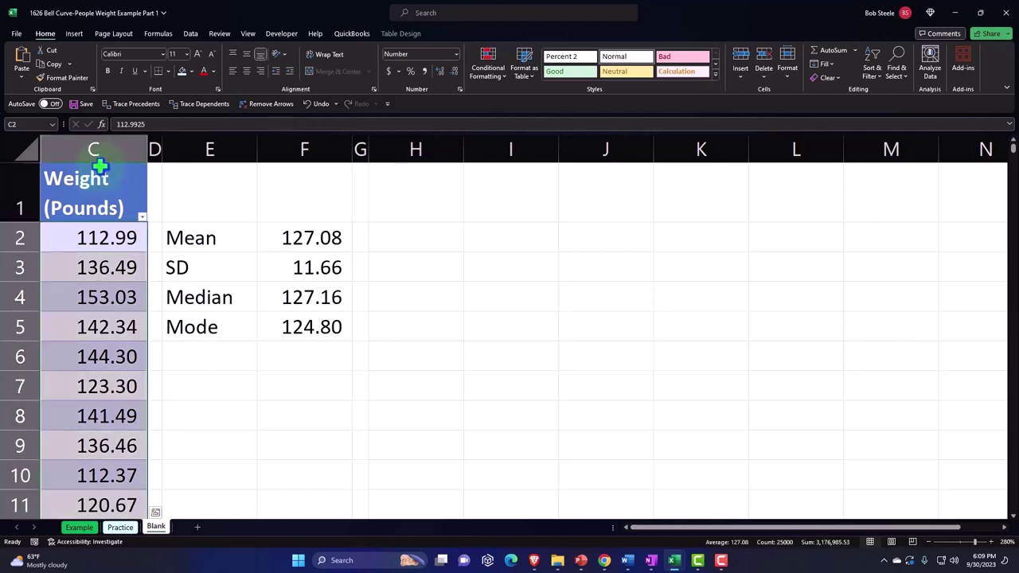
key(Down)
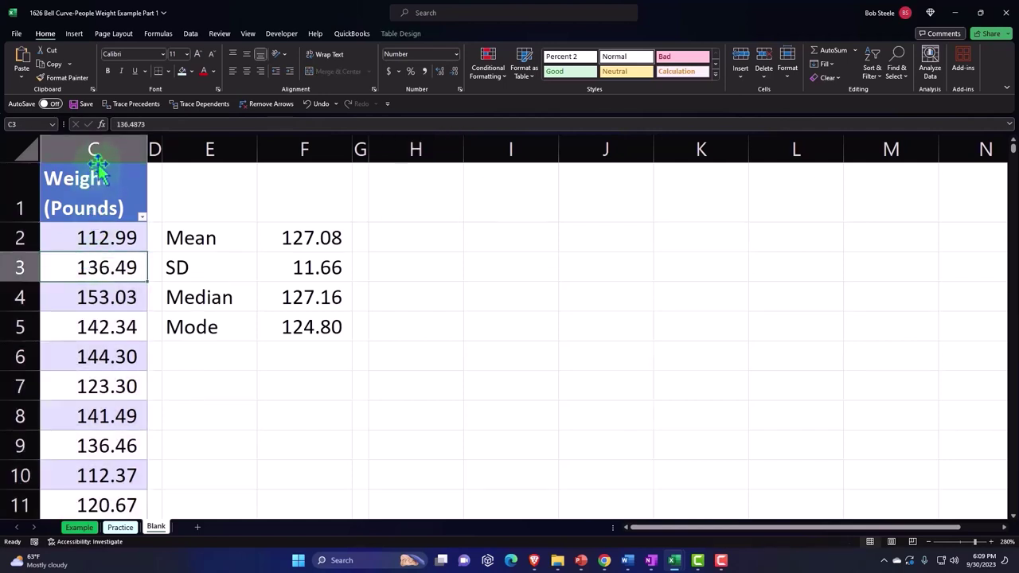
click(95, 165)
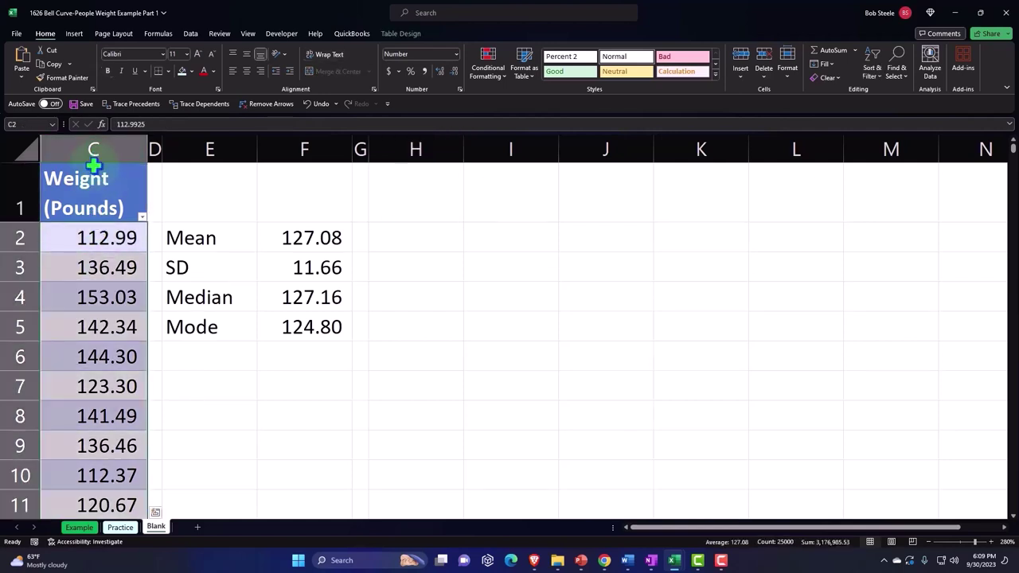
click(74, 34)
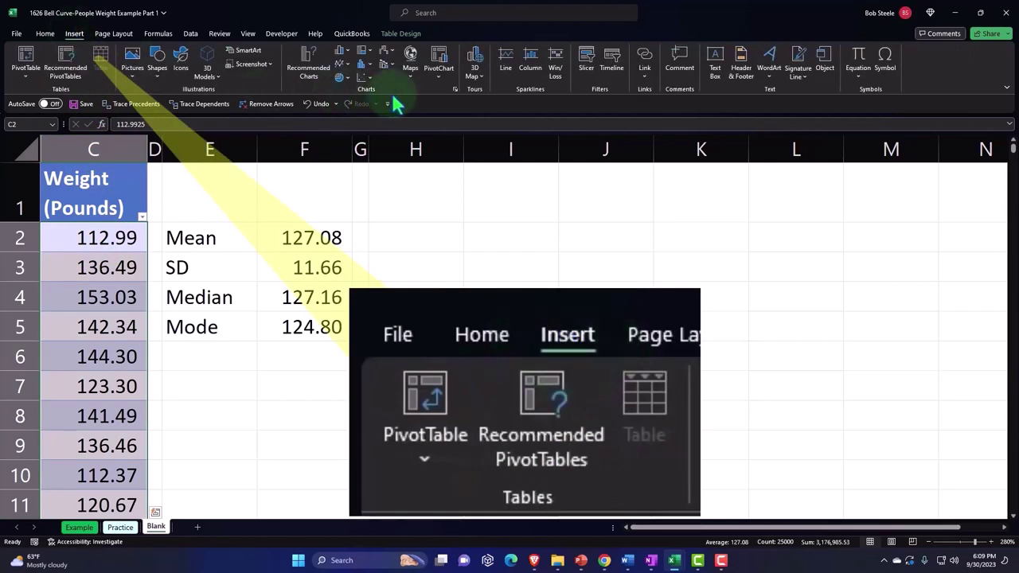
click(364, 63)
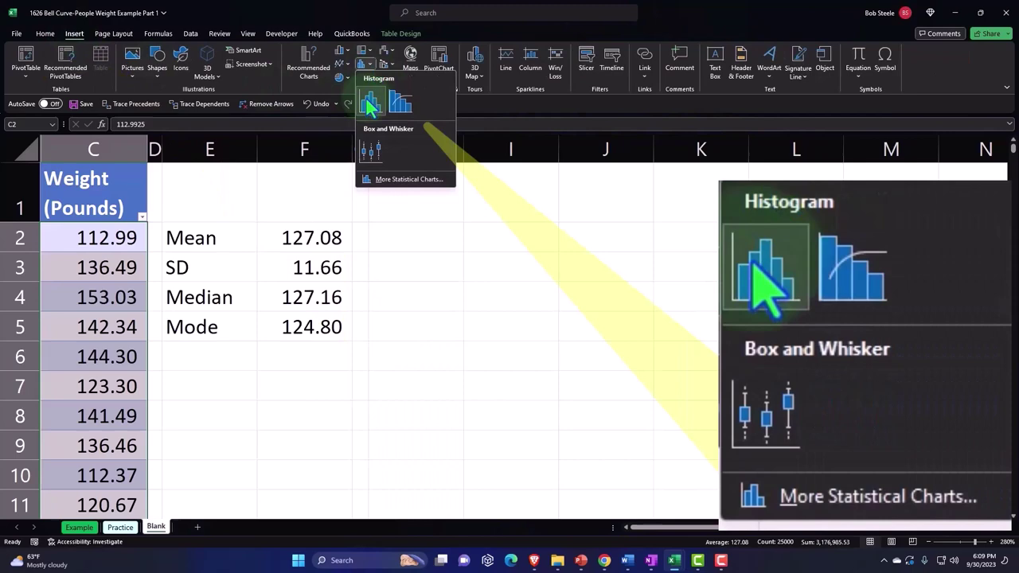
click(369, 103)
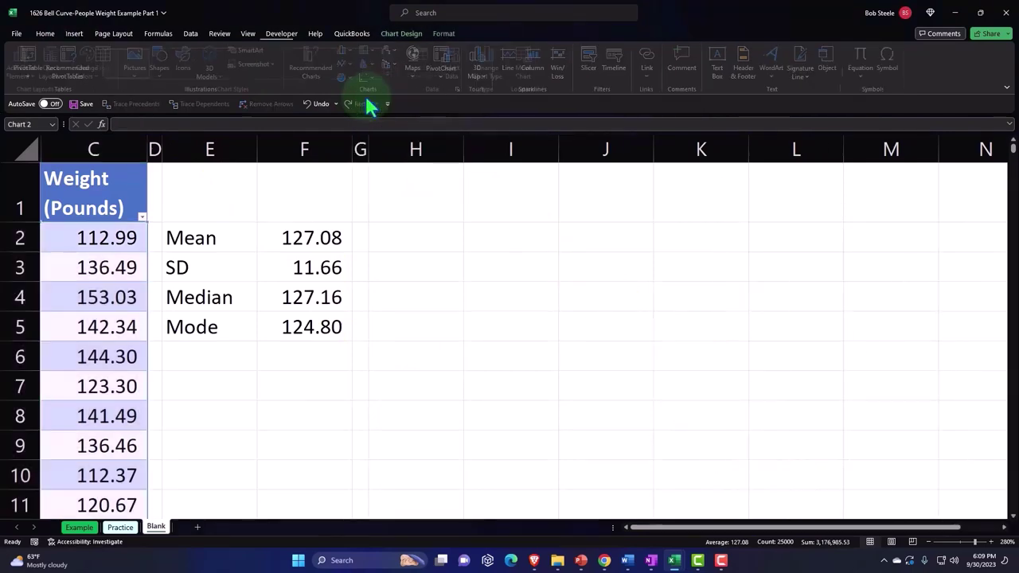
Step: Look over the histogram's bins along its horizontal axis and delete the chart title
scroll(504, 331, down, 1)
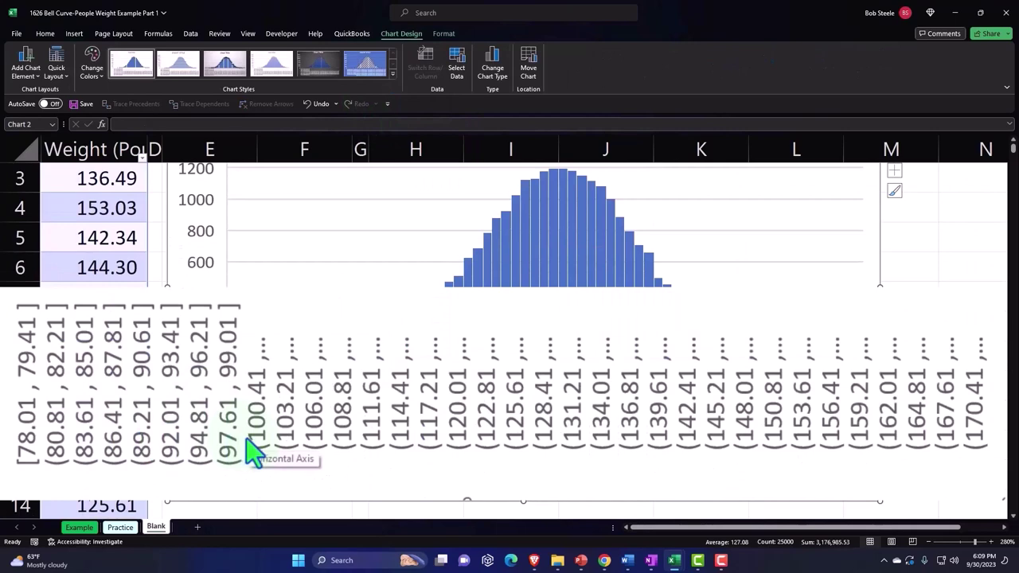
scroll(251, 452, up, 1)
scroll(250, 452, down, 1)
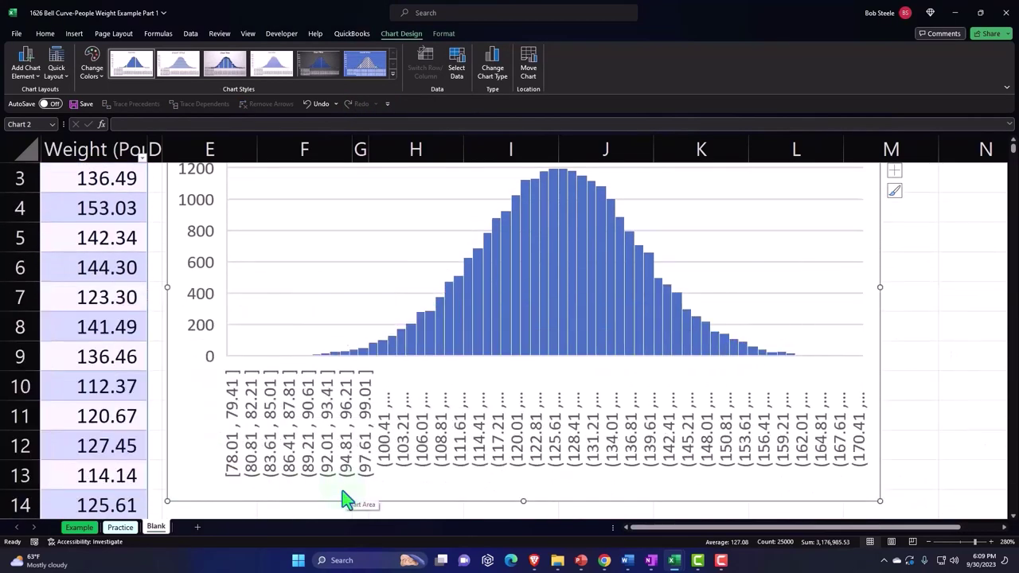
scroll(239, 478, up, 1)
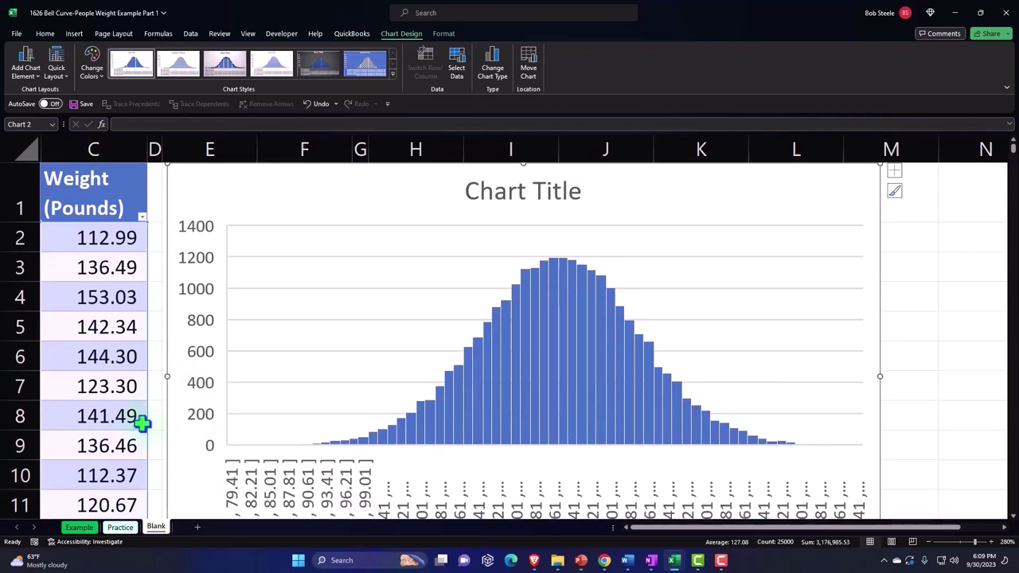
click(511, 199)
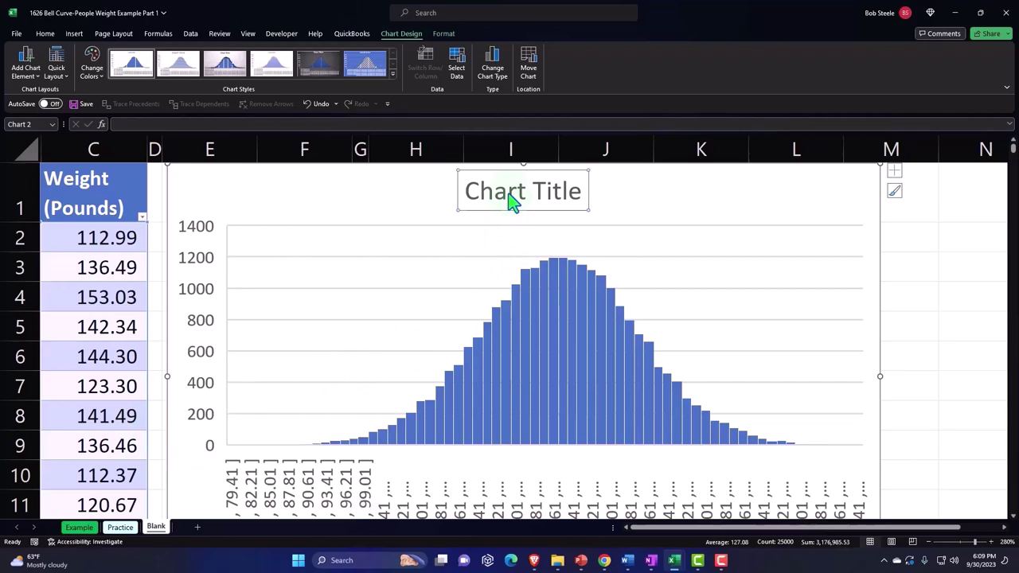
key(Delete)
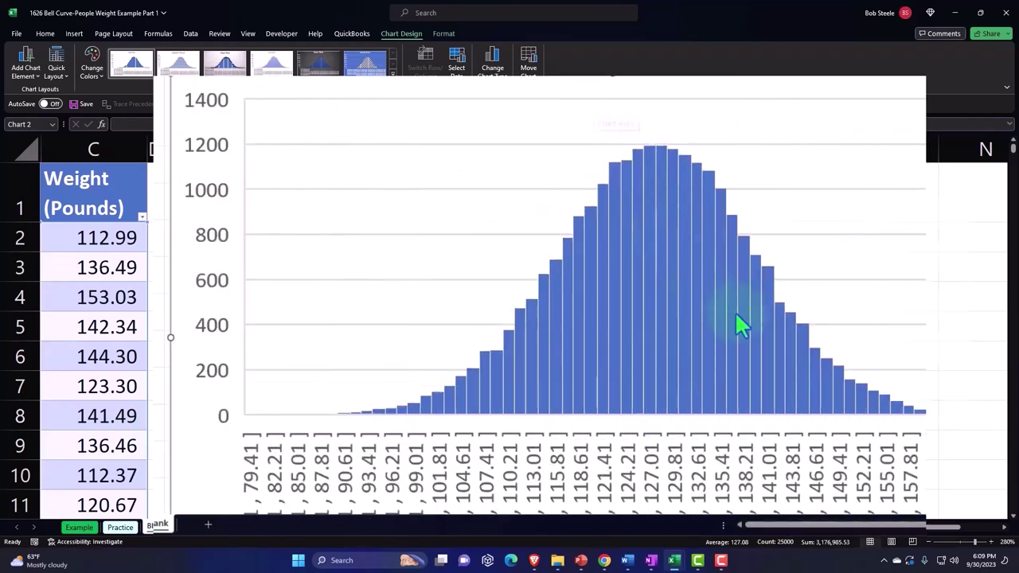
Step: Zoom the sheet out to 220% and shrink the histogram so its lower corner sits in row 12 at the start of column M
click(929, 542)
click(929, 542)
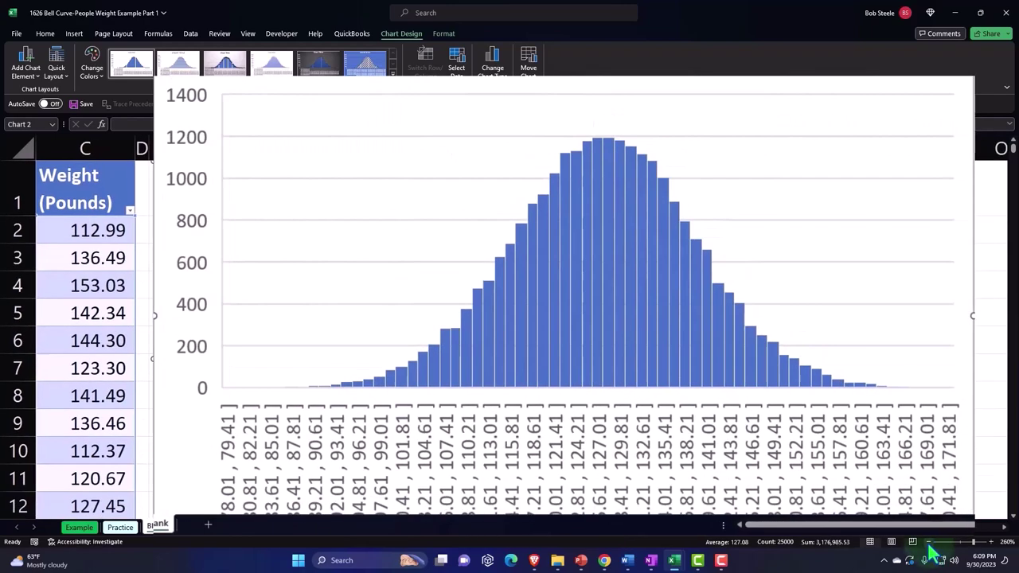
click(929, 542)
click(929, 542)
click(929, 542)
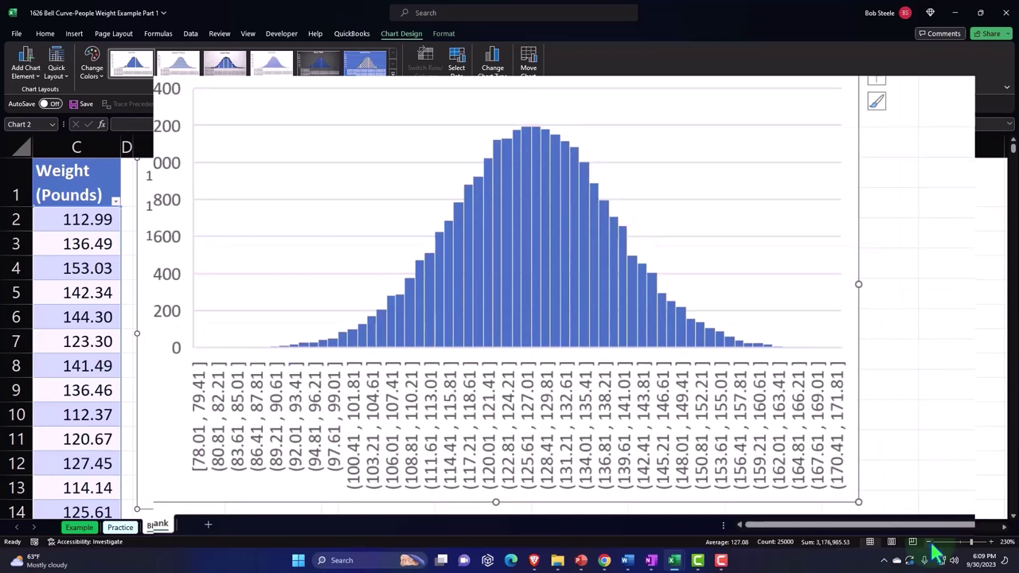
click(929, 542)
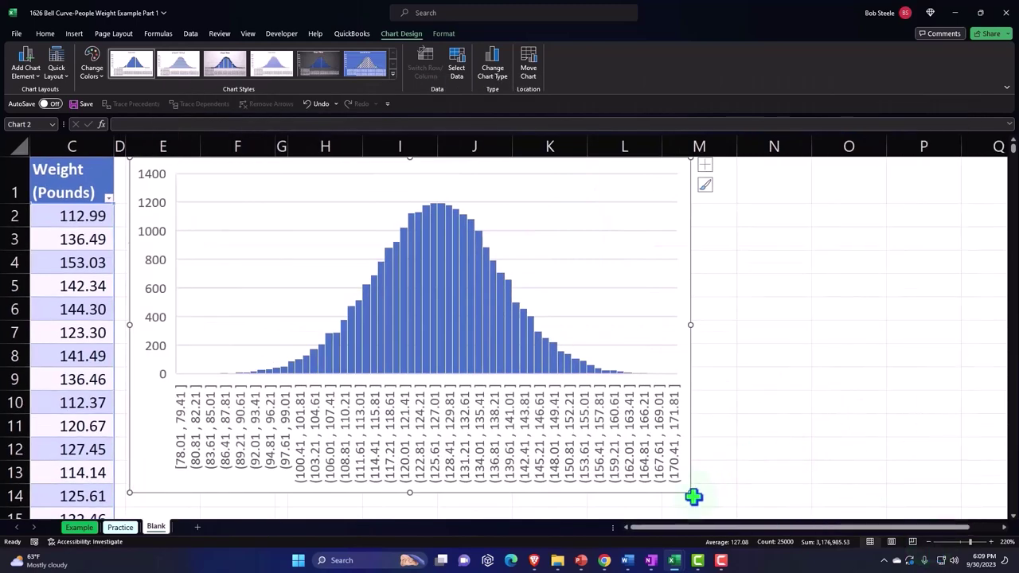
drag(689, 491, 670, 448)
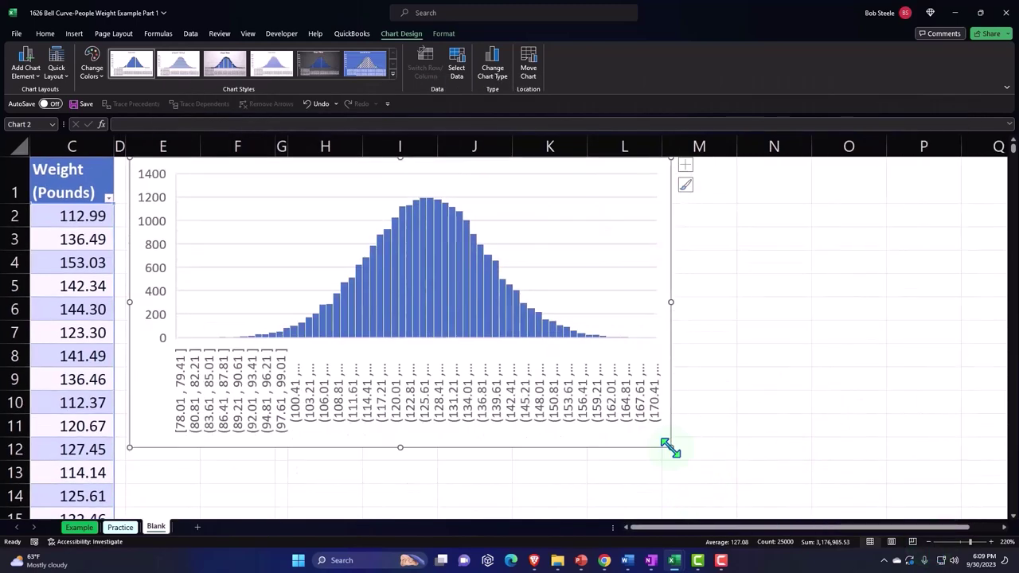